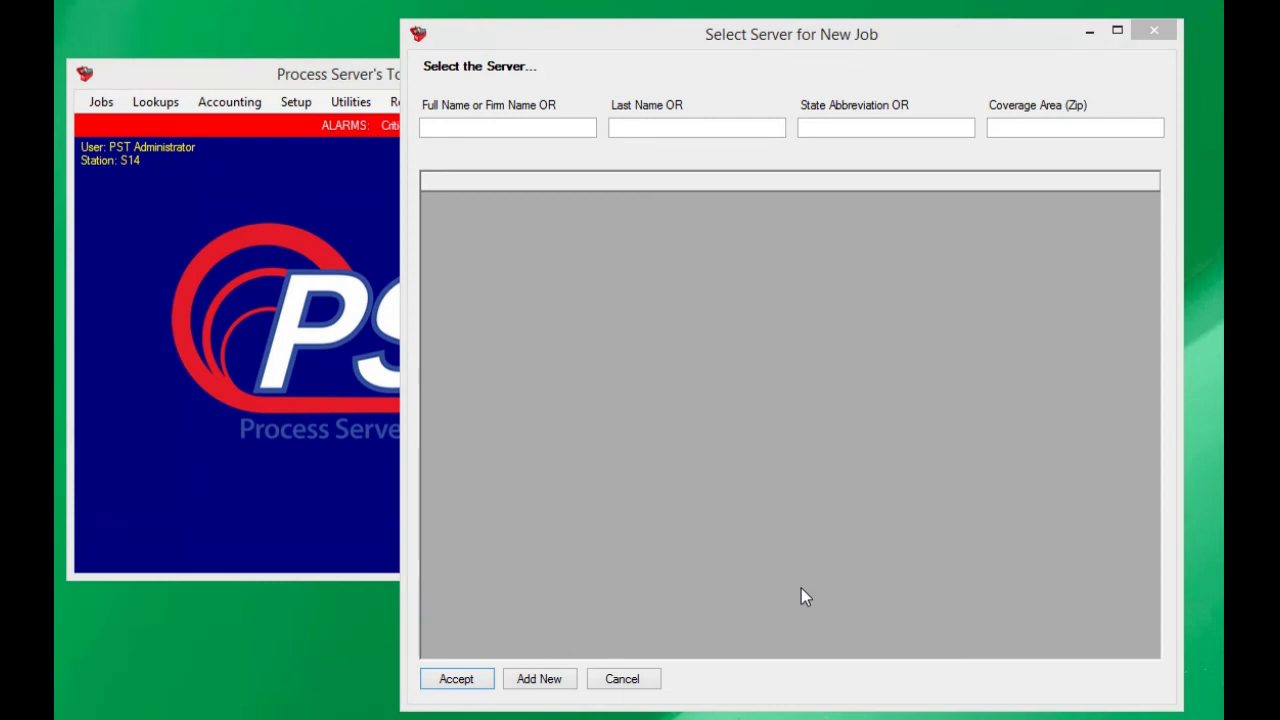
Step: Look up the server by full name and start a new server record for the job instead of using the existing match
left_click(543, 133)
type("sara")
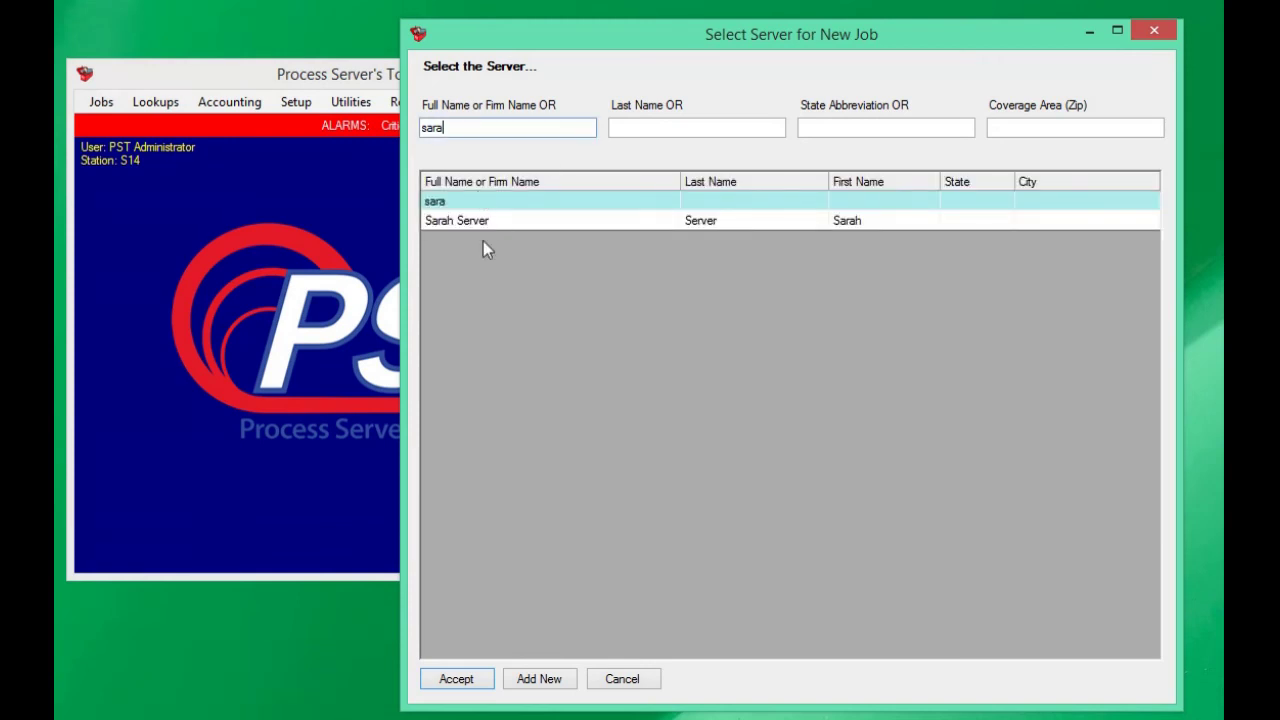
left_click(492, 222)
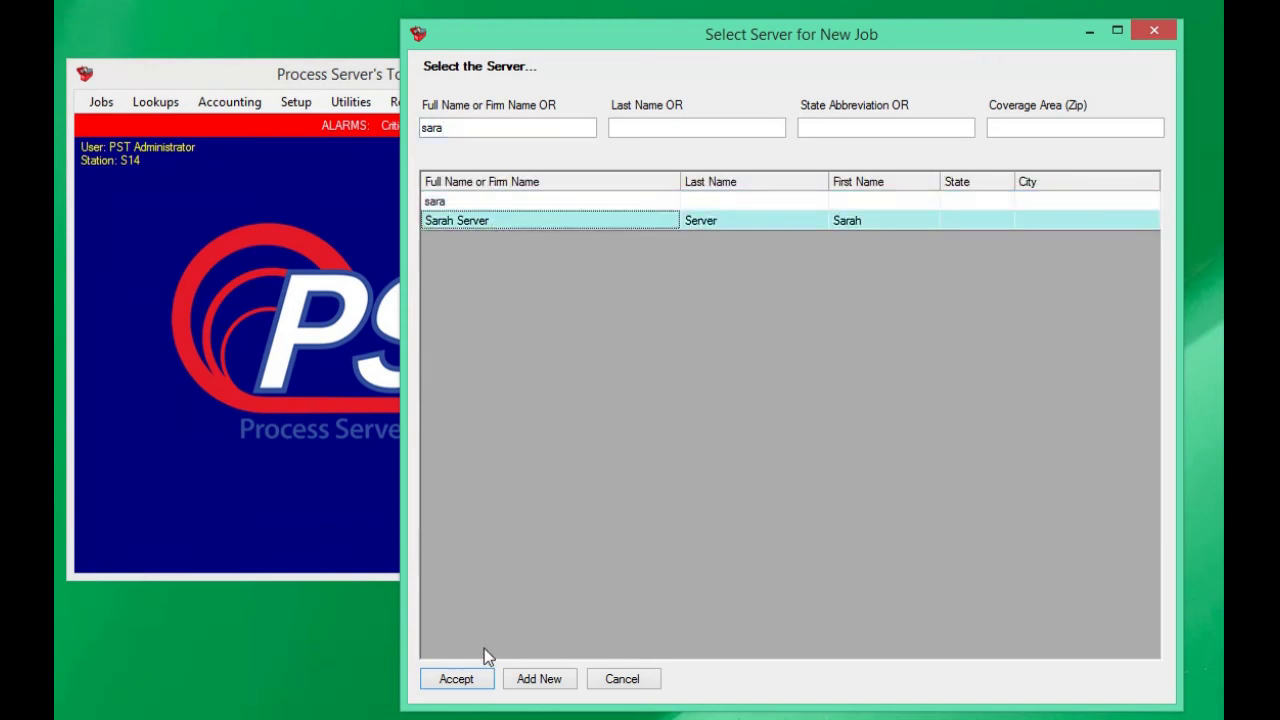
left_click(538, 677)
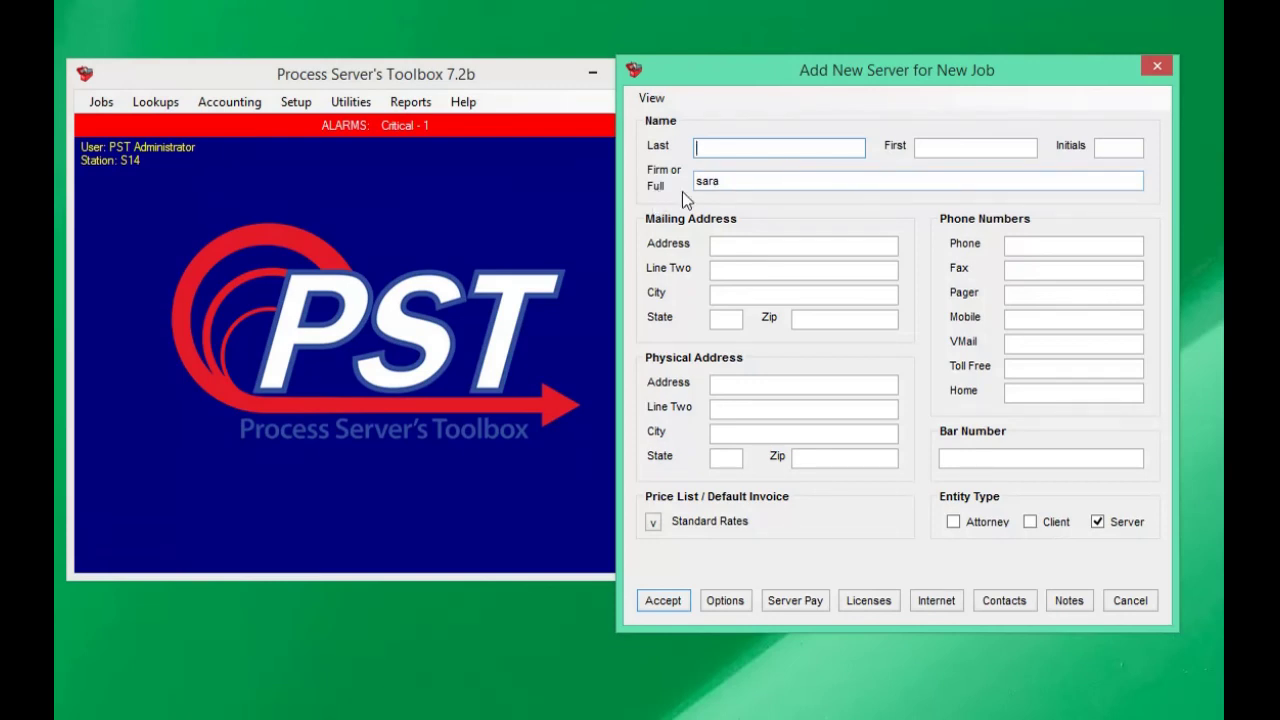
left_click(749, 183)
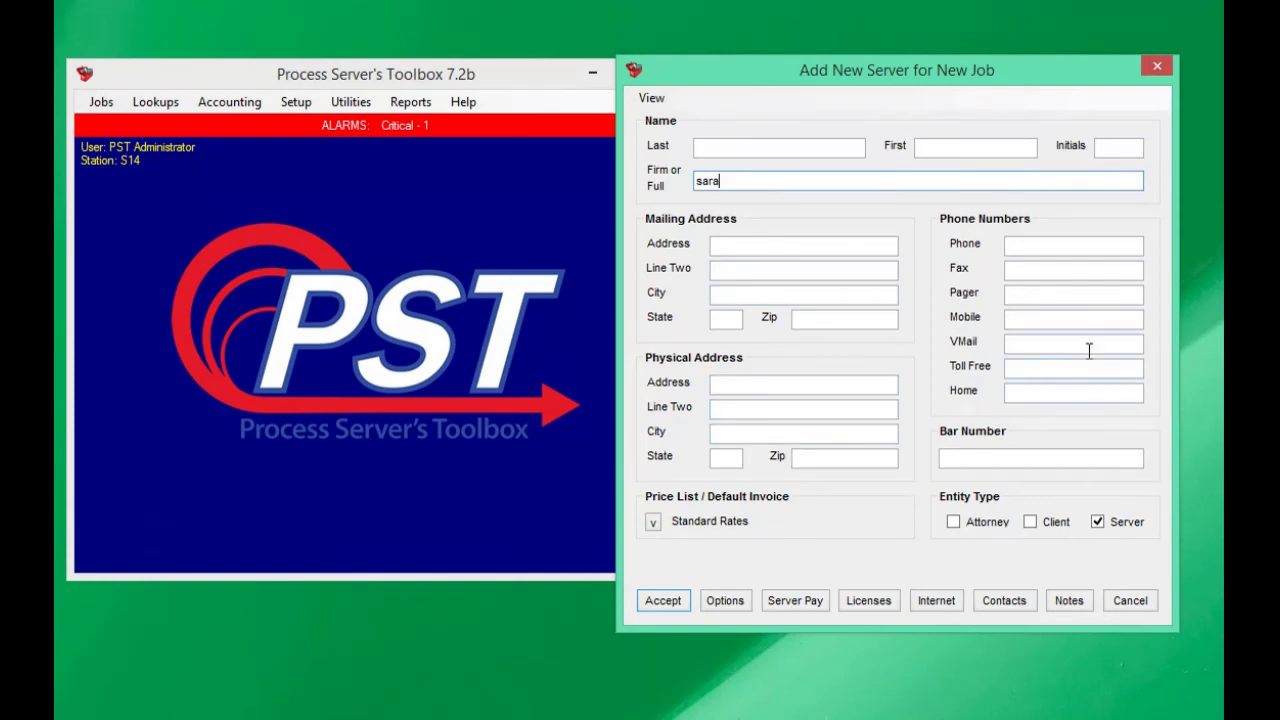
Step: Enter the server's license number for the All Areas service area and save the new server record
left_click(869, 600)
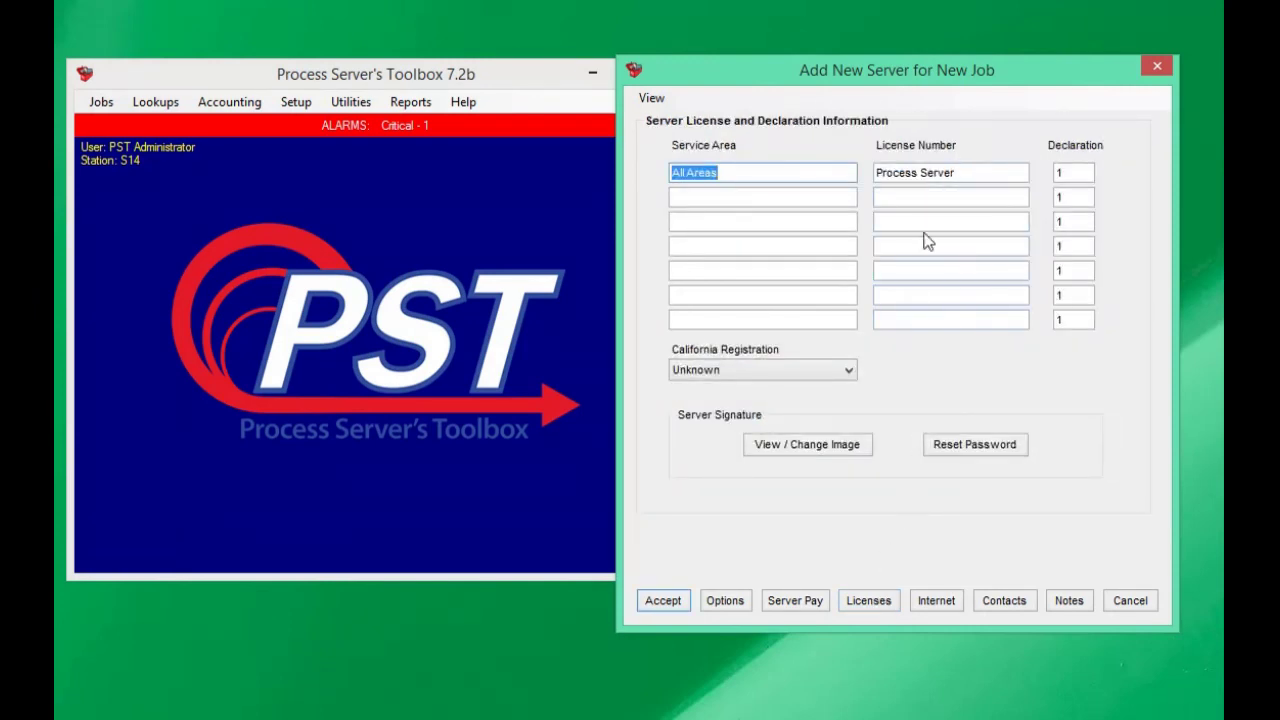
left_click_drag(972, 172, 871, 172)
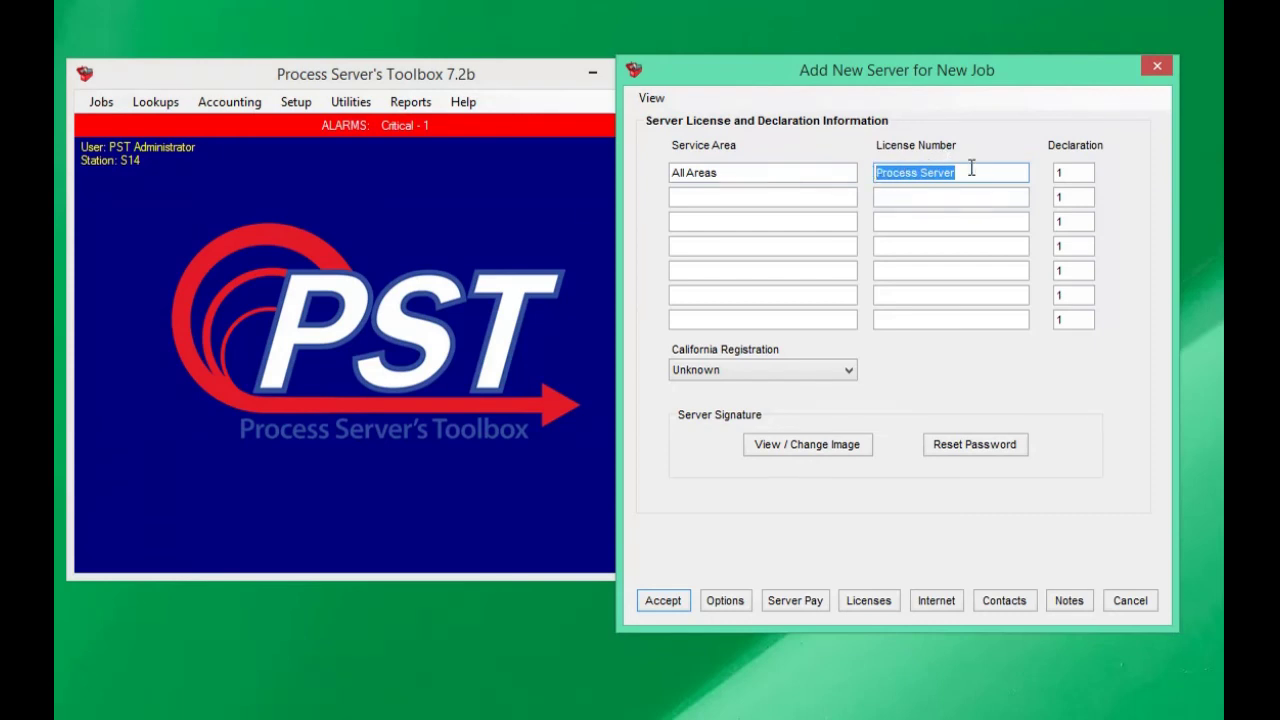
type("123")
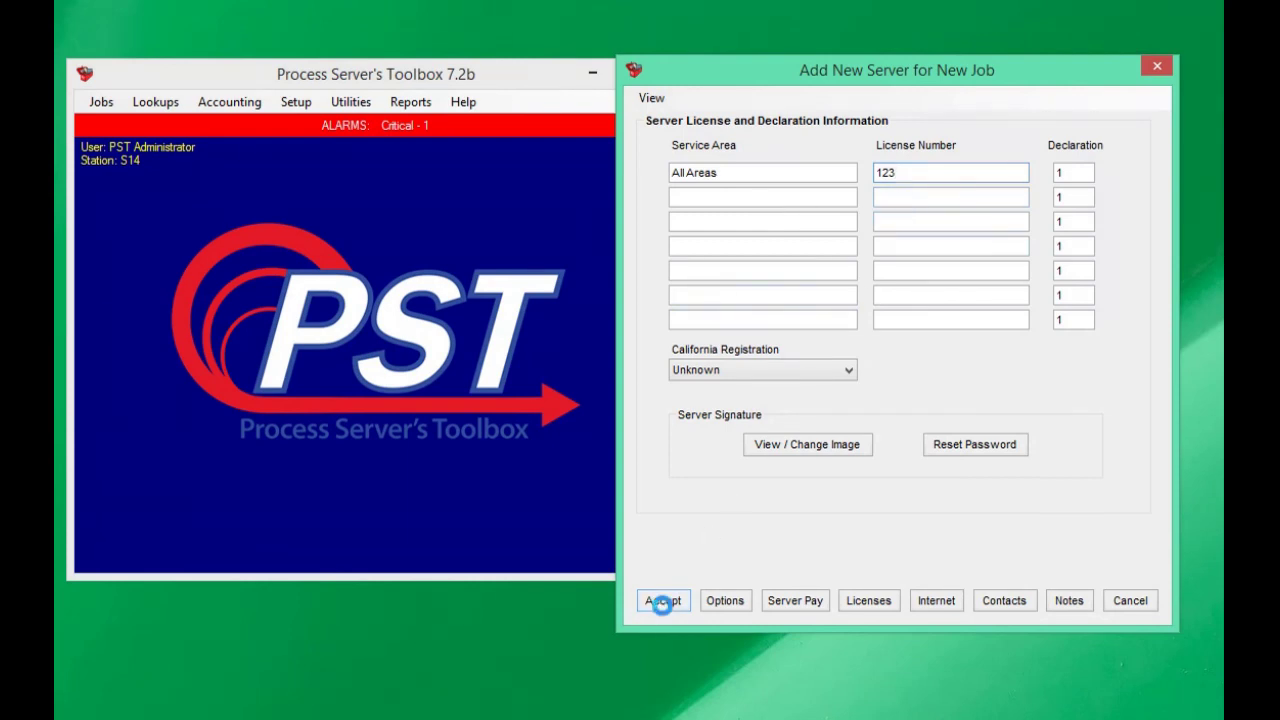
left_click(662, 600)
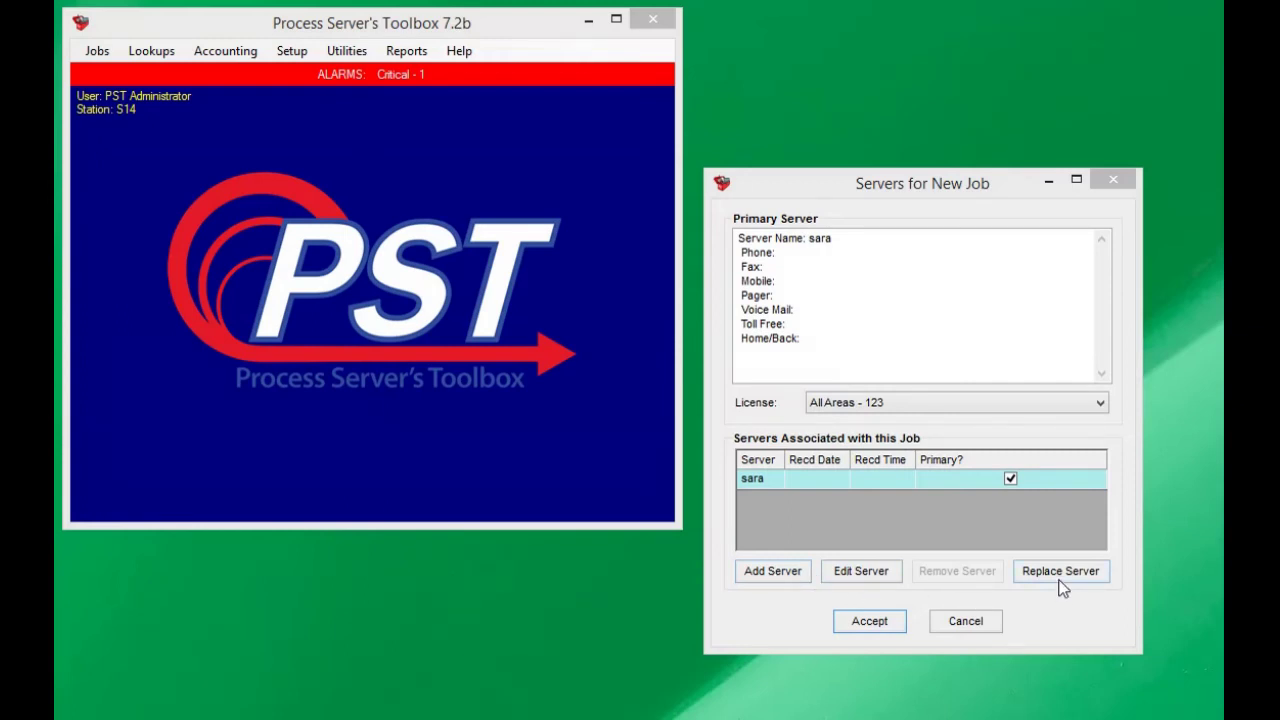
Step: Choose the All Areas license for the primary server and accept the job's server assignment
left_click(957, 404)
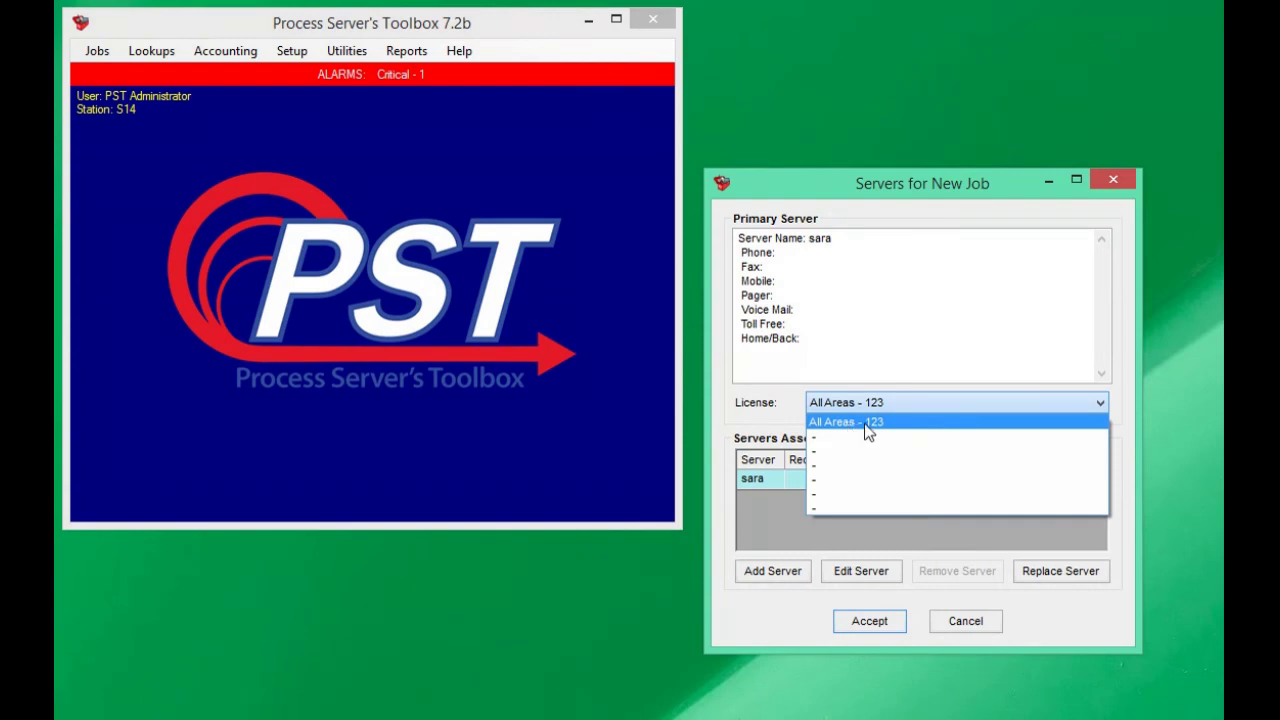
left_click(935, 423)
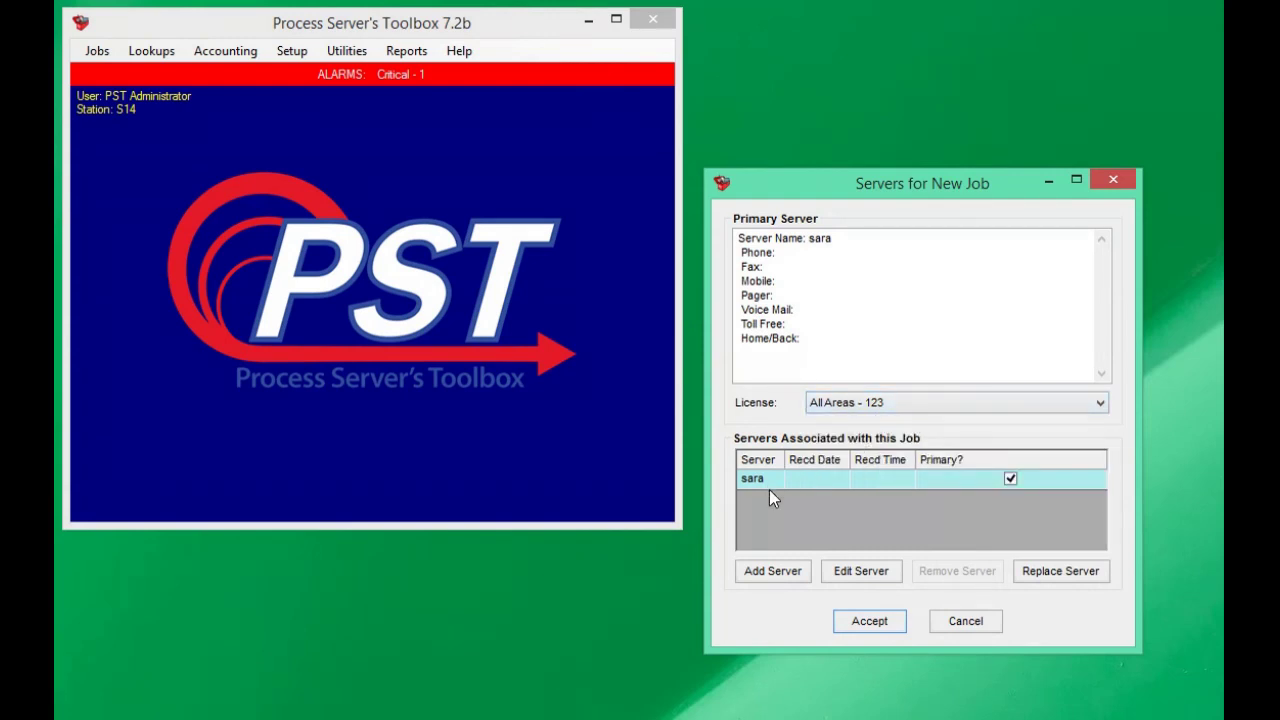
left_click(811, 478)
left_click(866, 621)
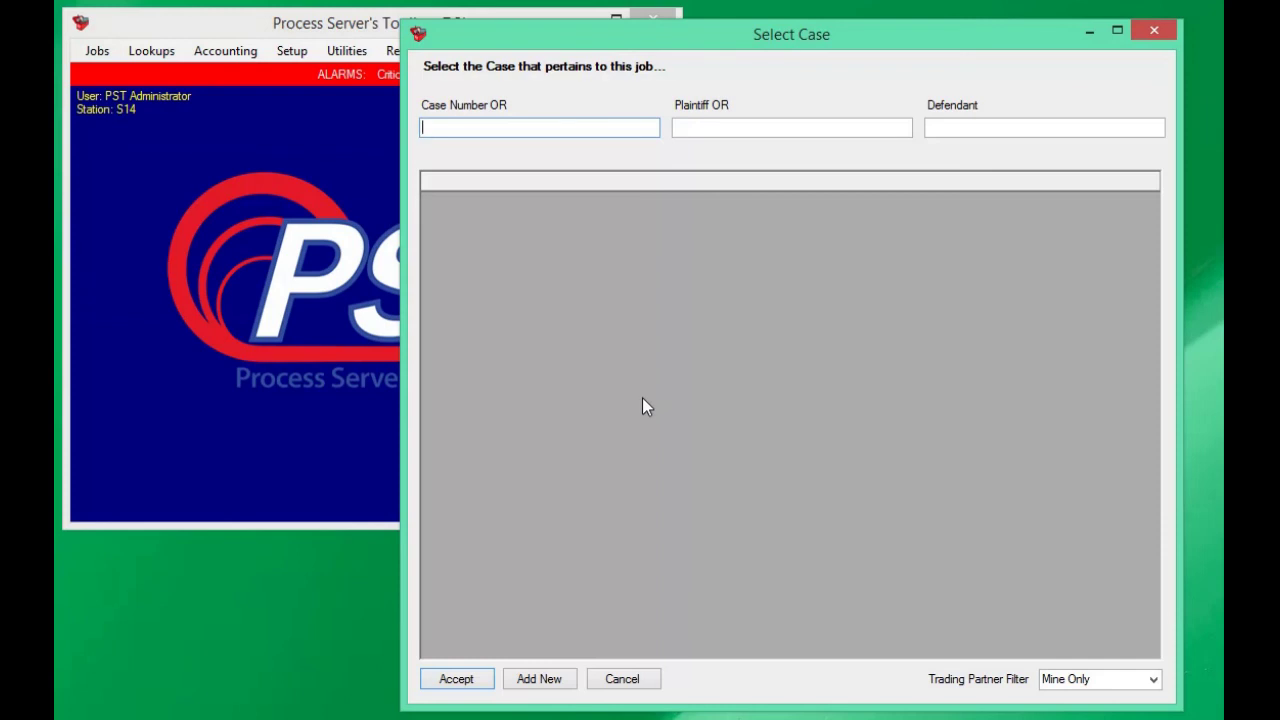
Step: Search the cases by case number 15 and start adding a new case
type("15")
left_click(471, 242)
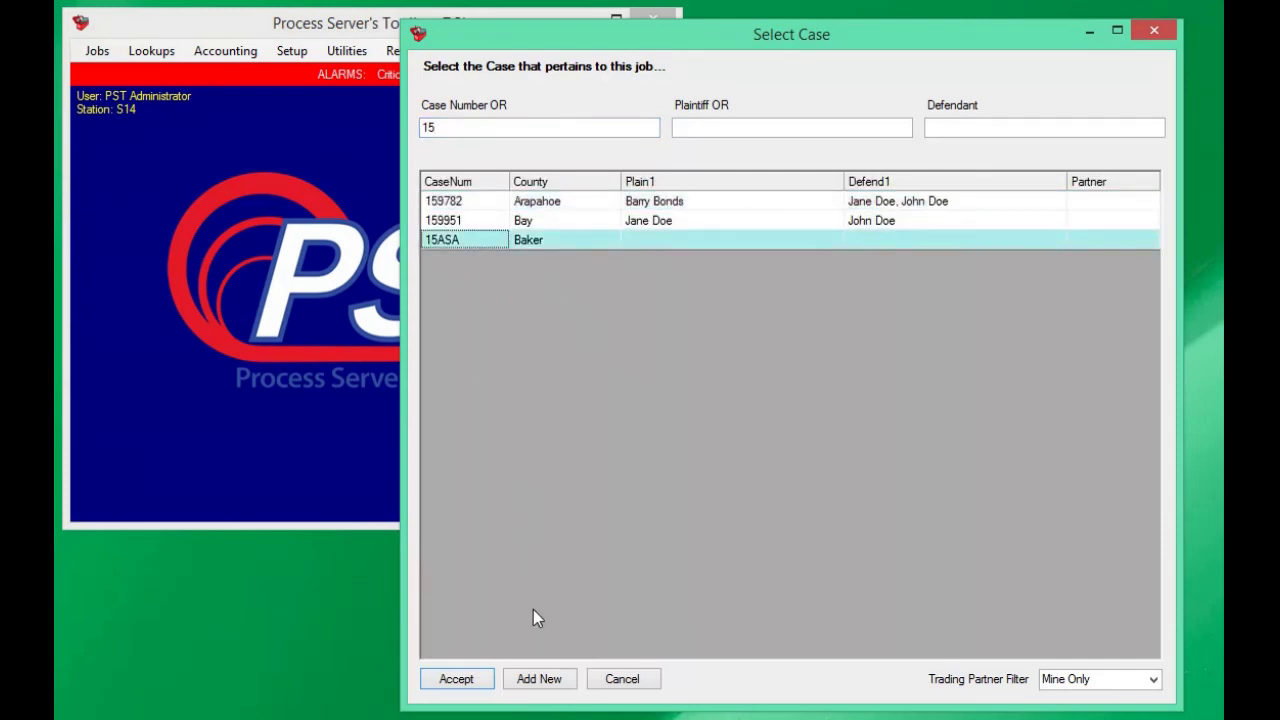
left_click(538, 679)
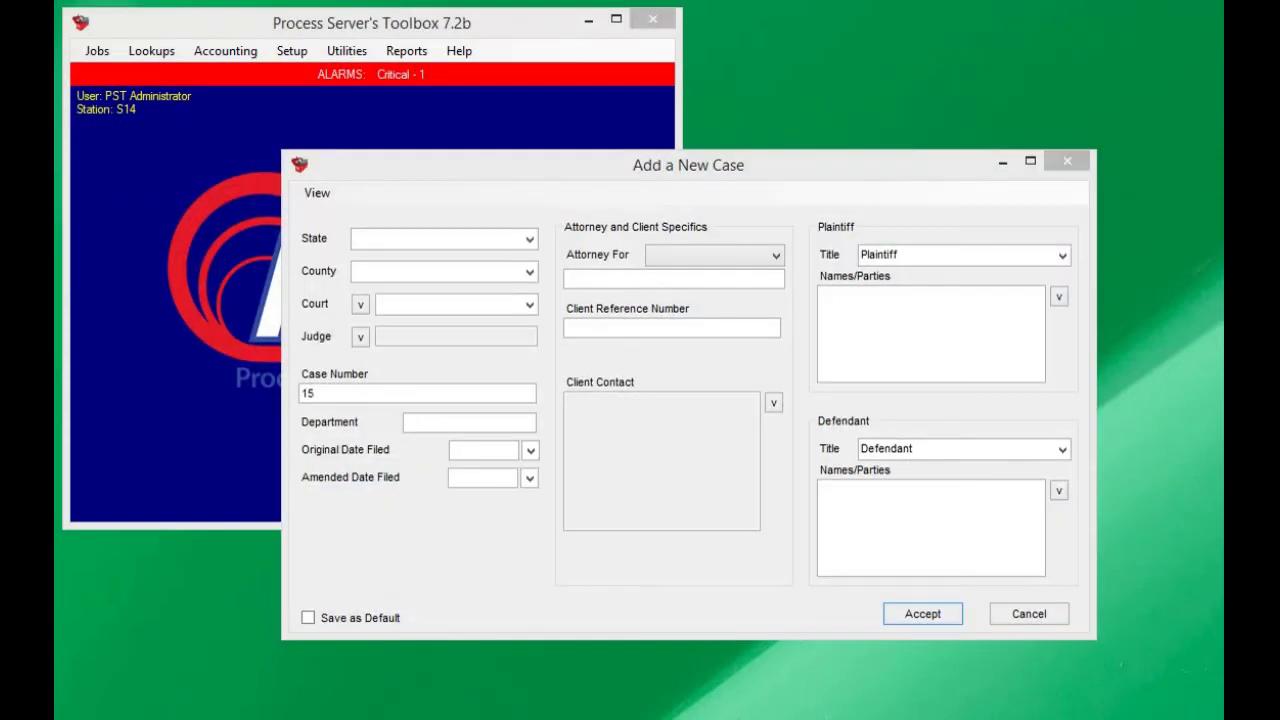
Step: Set the new case's state to Florida and its county to Hardee
left_click(415, 234)
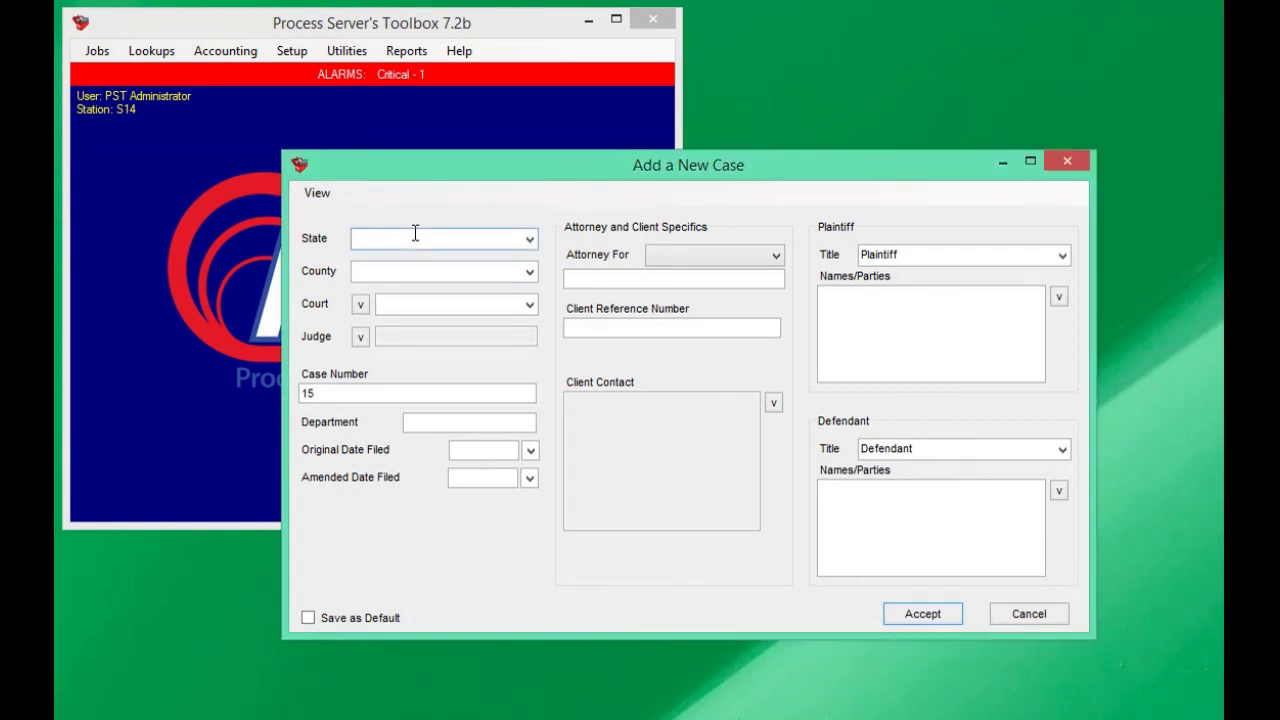
type("Florida")
key("Tab")
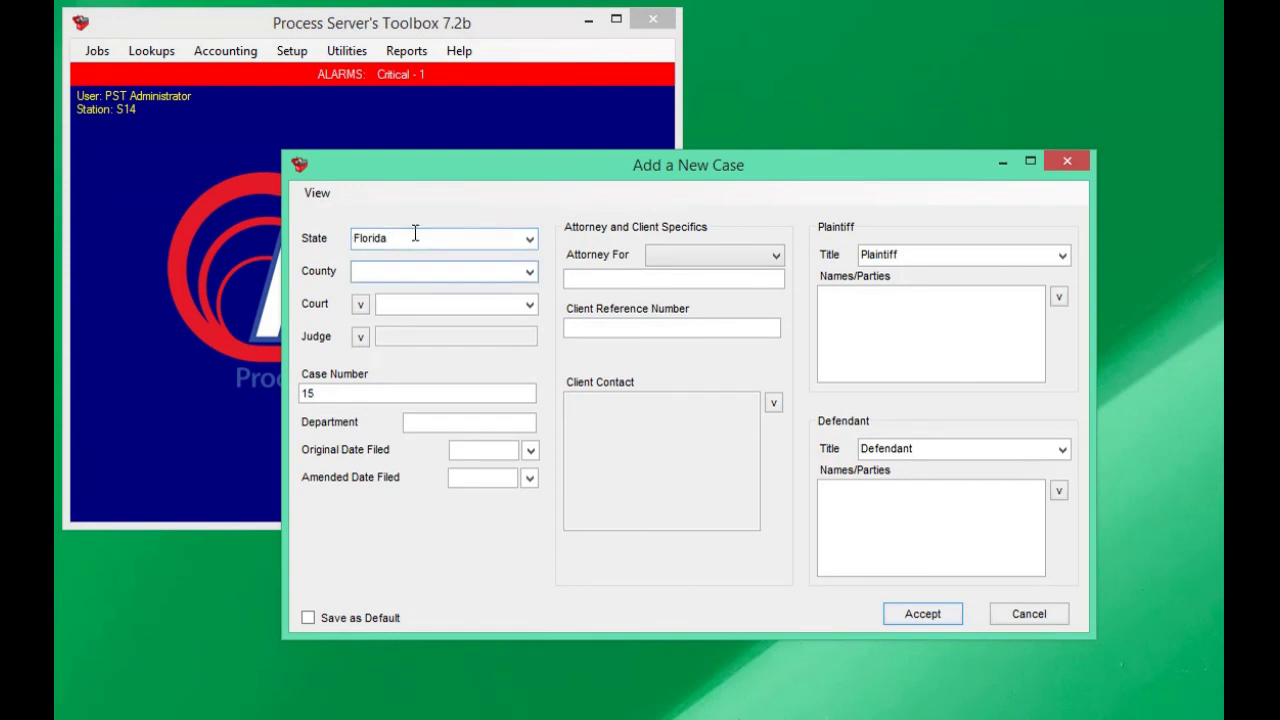
type("F")
key("Down")
key("Down")
key("Down")
key("Down")
key("Down")
key("Down")
key("Down")
Step: Enter Civil as the court for the new case, leaving the judge blank
left_click(493, 305)
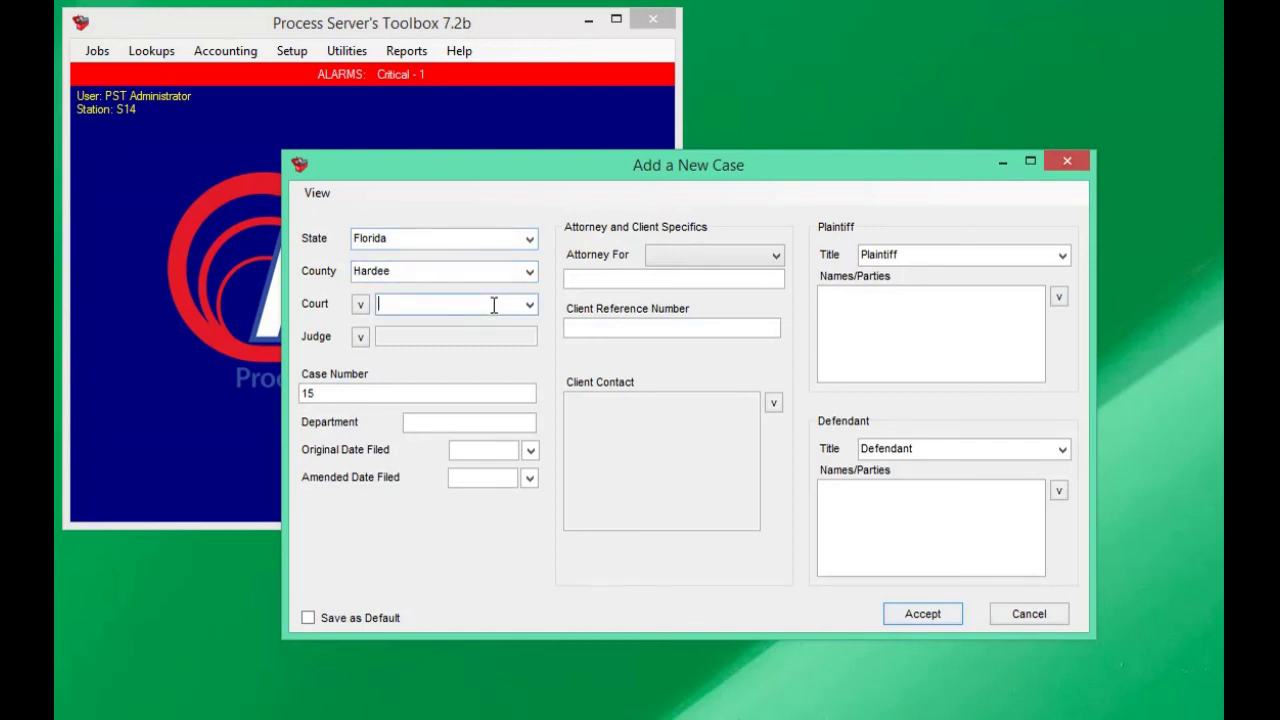
type("Civil")
left_click(448, 338)
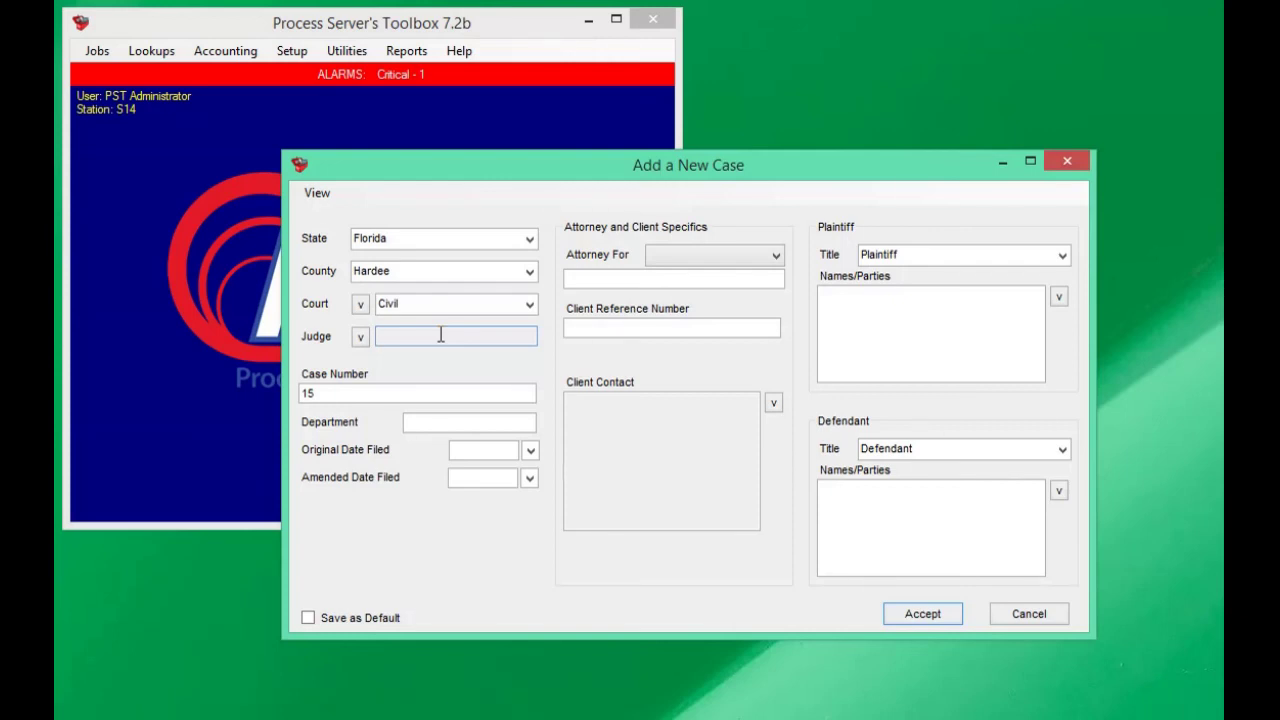
Step: Change the case number to 15191, leaving the department and original filing date blank
left_click(423, 393)
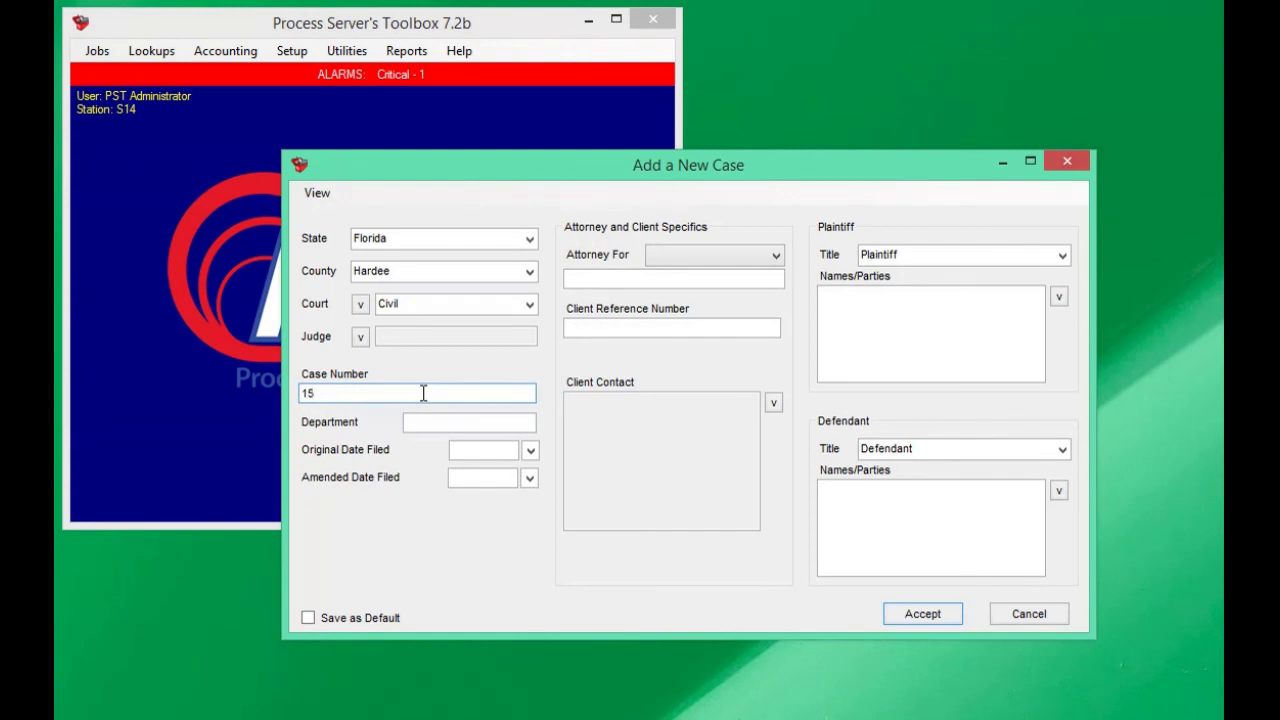
key("BackSpace")
key("BackSpace")
type("15191")
left_click(451, 425)
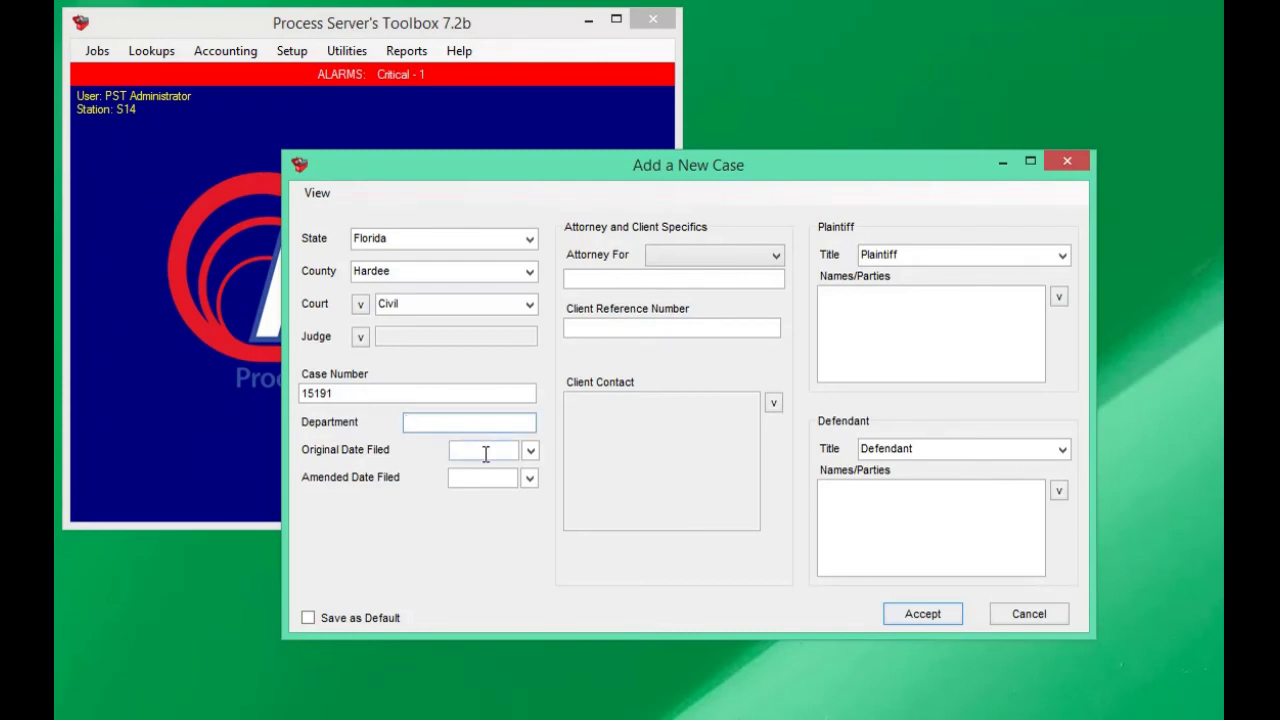
left_click(484, 452)
Step: Set the case's Attorney For option to Plaintiff, leaving the attorney name empty
left_click(705, 279)
left_click(775, 255)
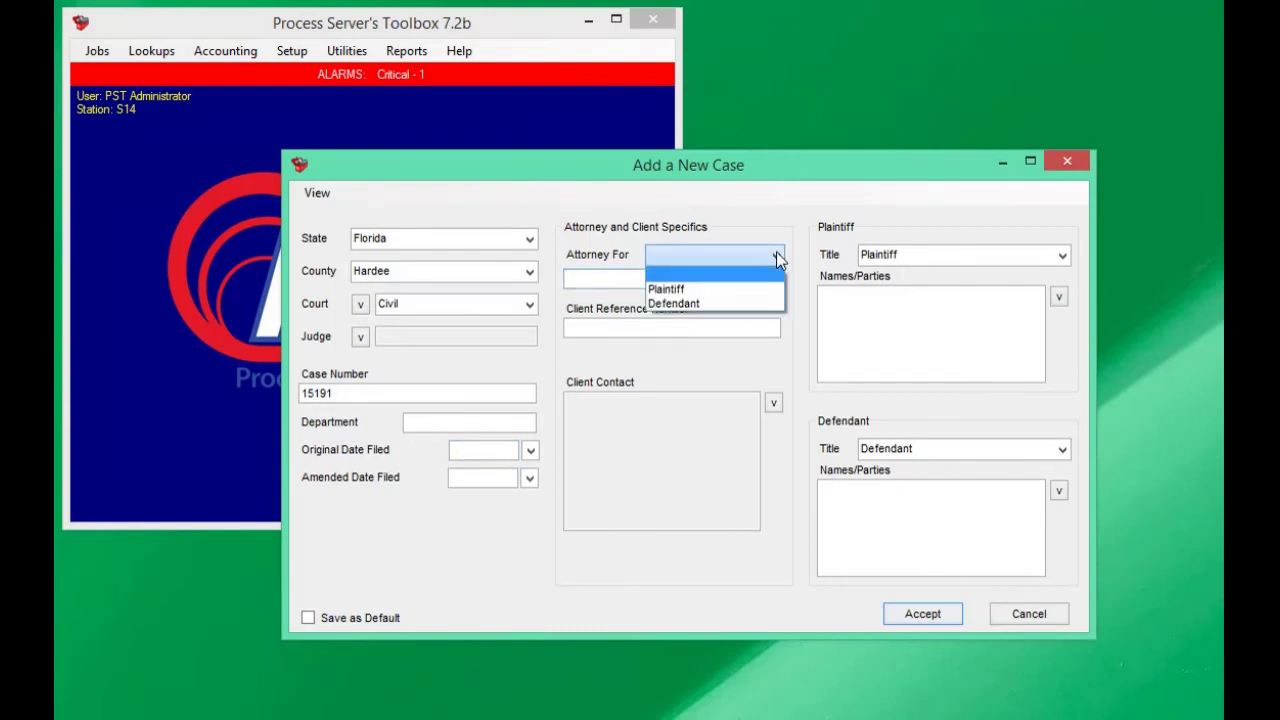
left_click(716, 290)
left_click(715, 281)
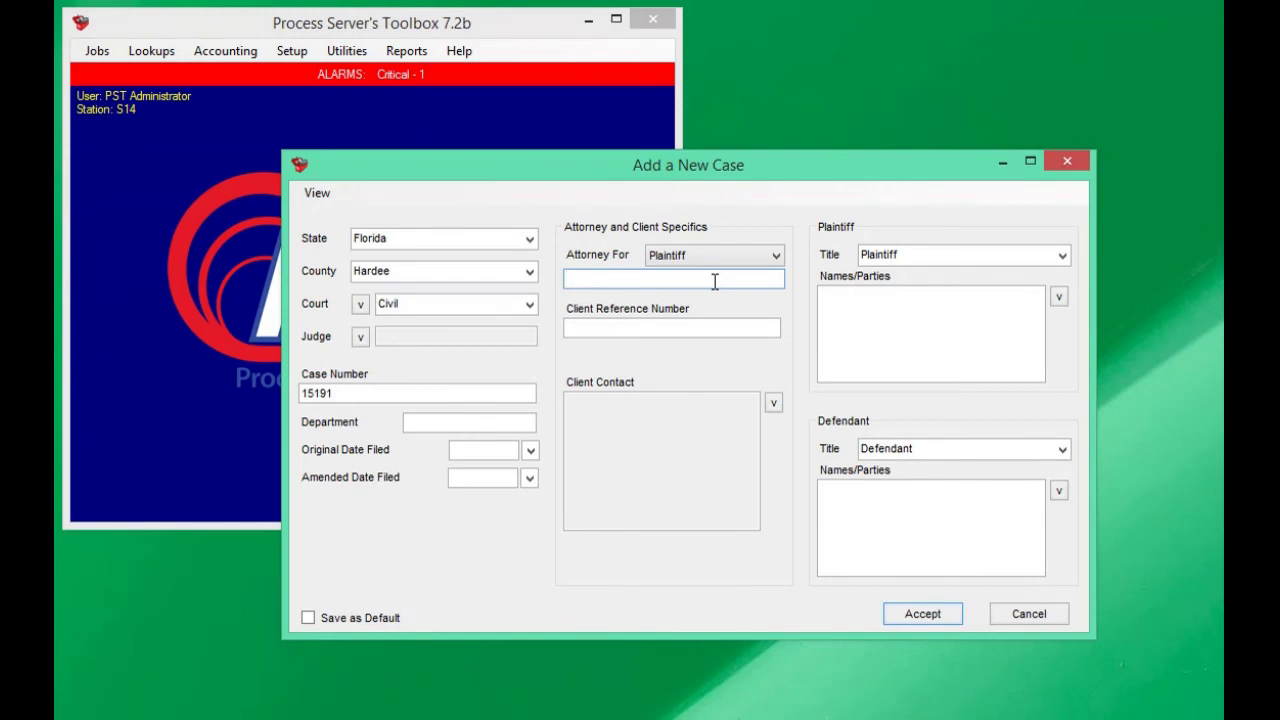
left_click(713, 262)
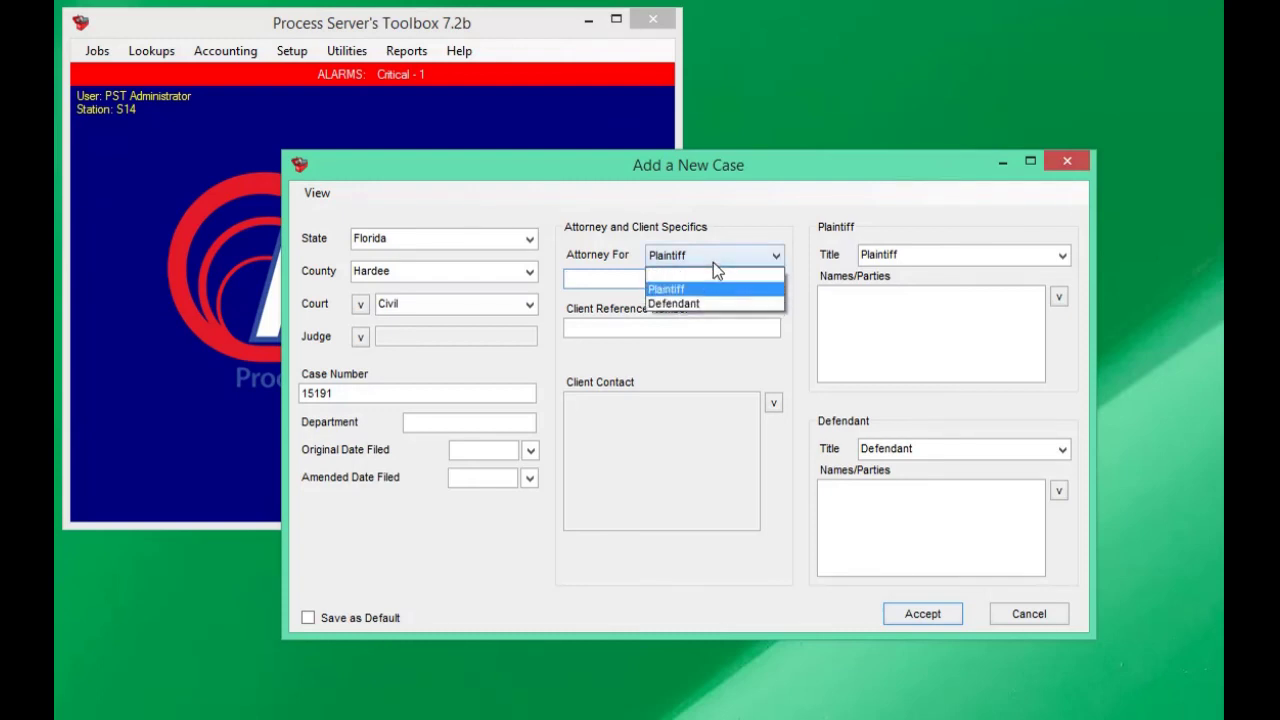
left_click(700, 272)
left_click(690, 279)
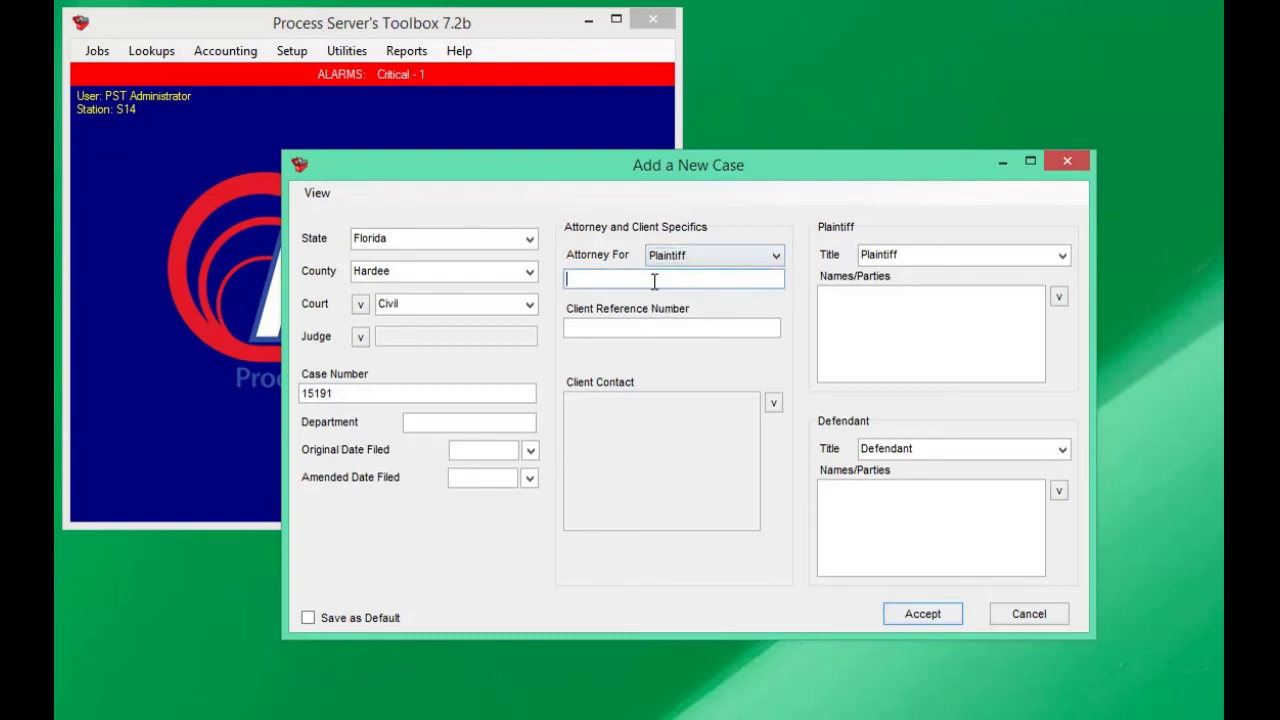
Step: Enter a trial client reference number for the case and clear the field again
left_click(644, 333)
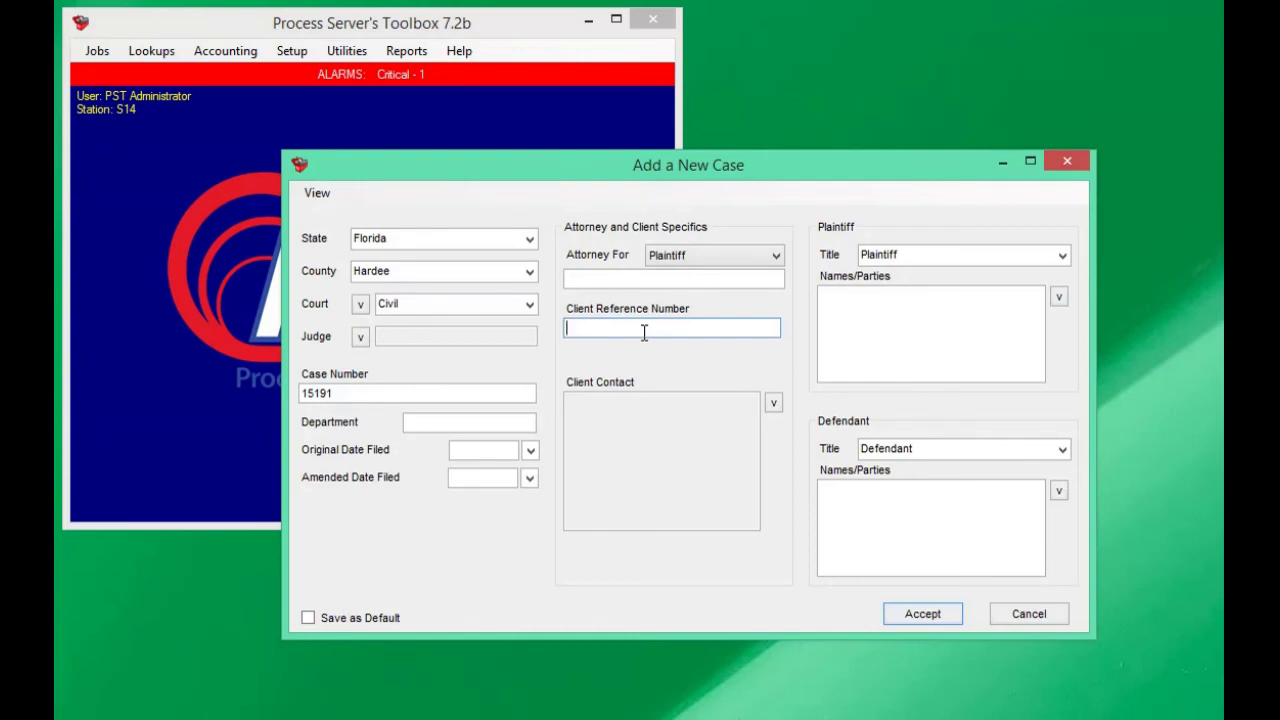
type("789")
key("BackSpace")
key("BackSpace")
key("BackSpace")
Step: Add a blank contact row for the client San Fran Farms and cancel the contact list
left_click(680, 441)
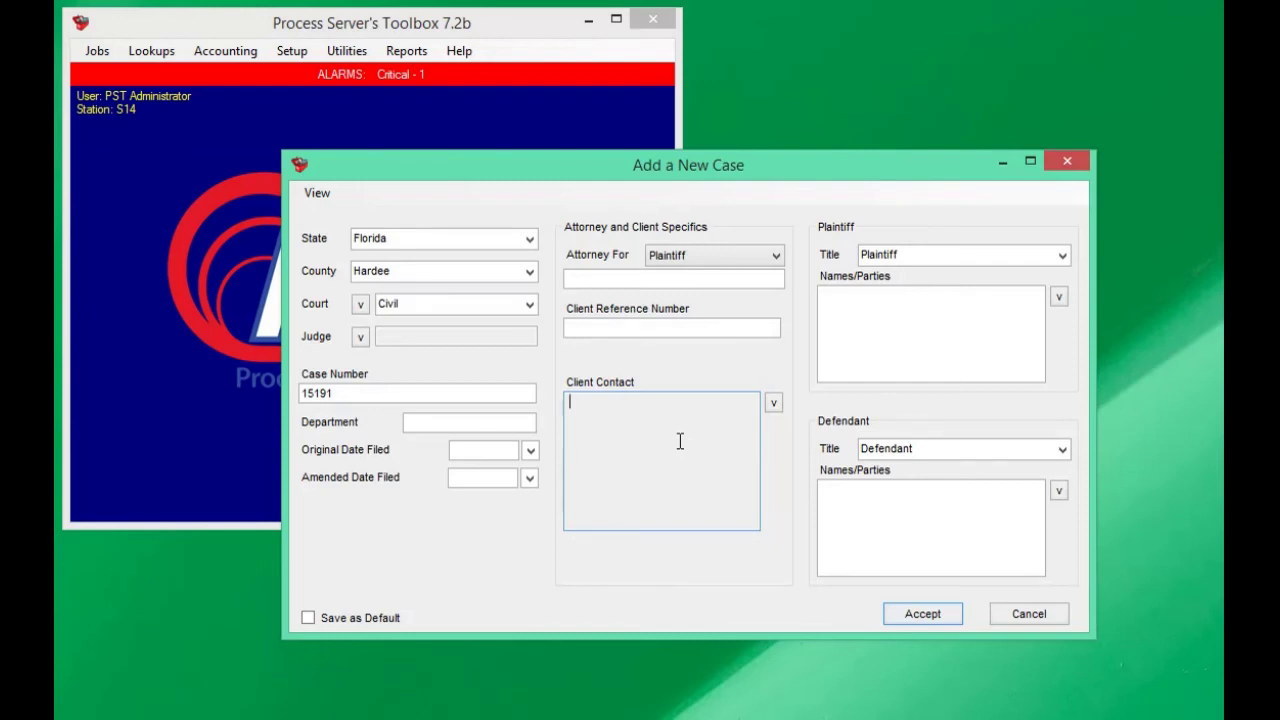
left_click(772, 406)
left_click(616, 545)
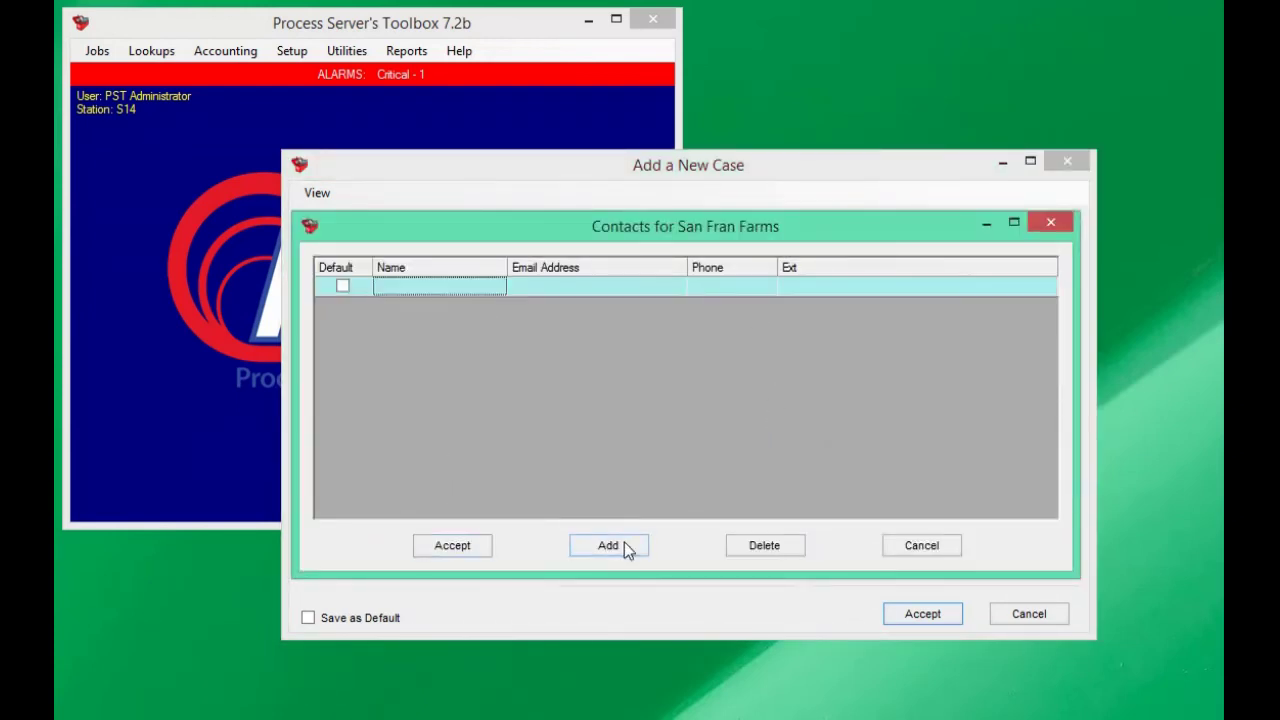
left_click(535, 288)
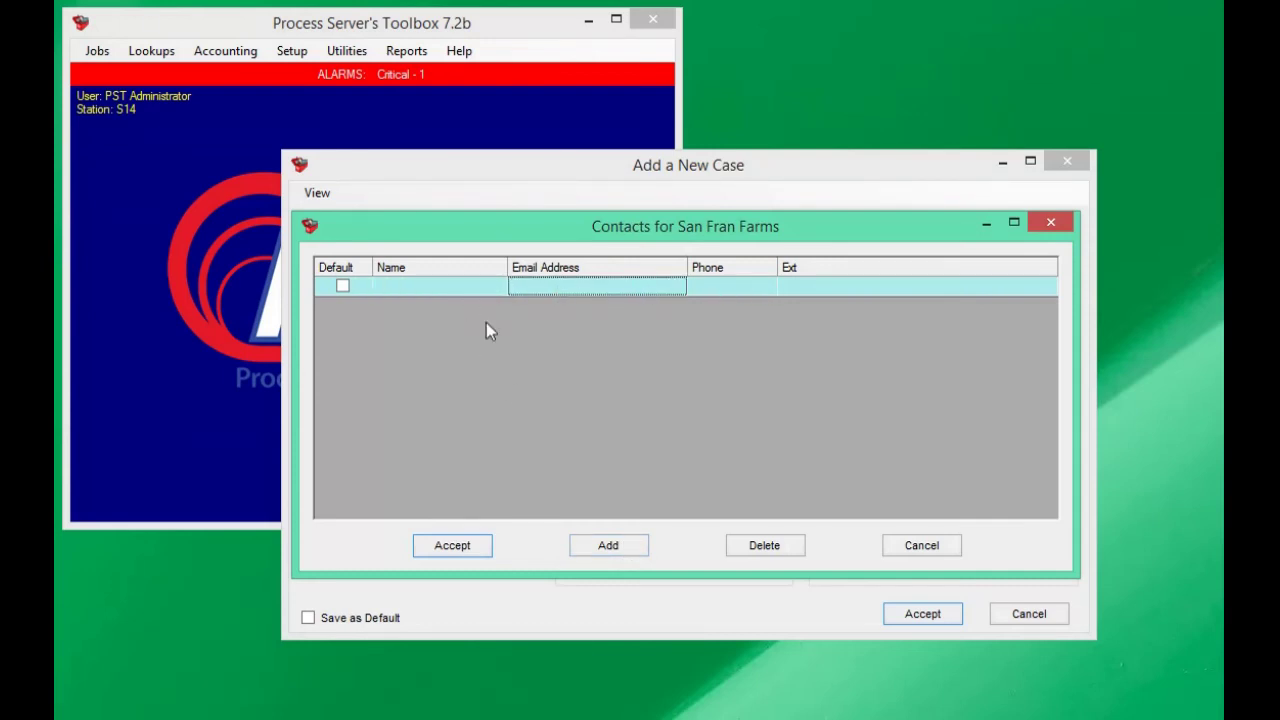
left_click(912, 548)
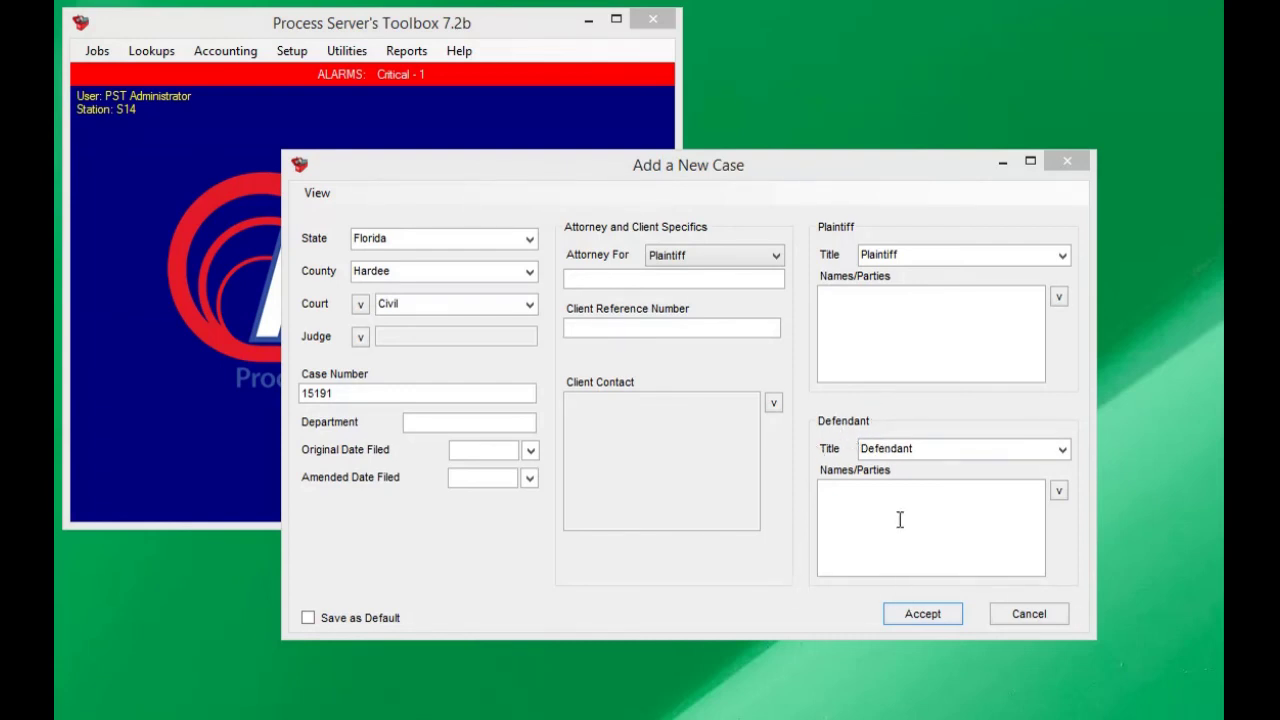
Step: Review the plaintiff and defendant title choices and set the plaintiff's title to the custom text "Title"
left_click(1062, 255)
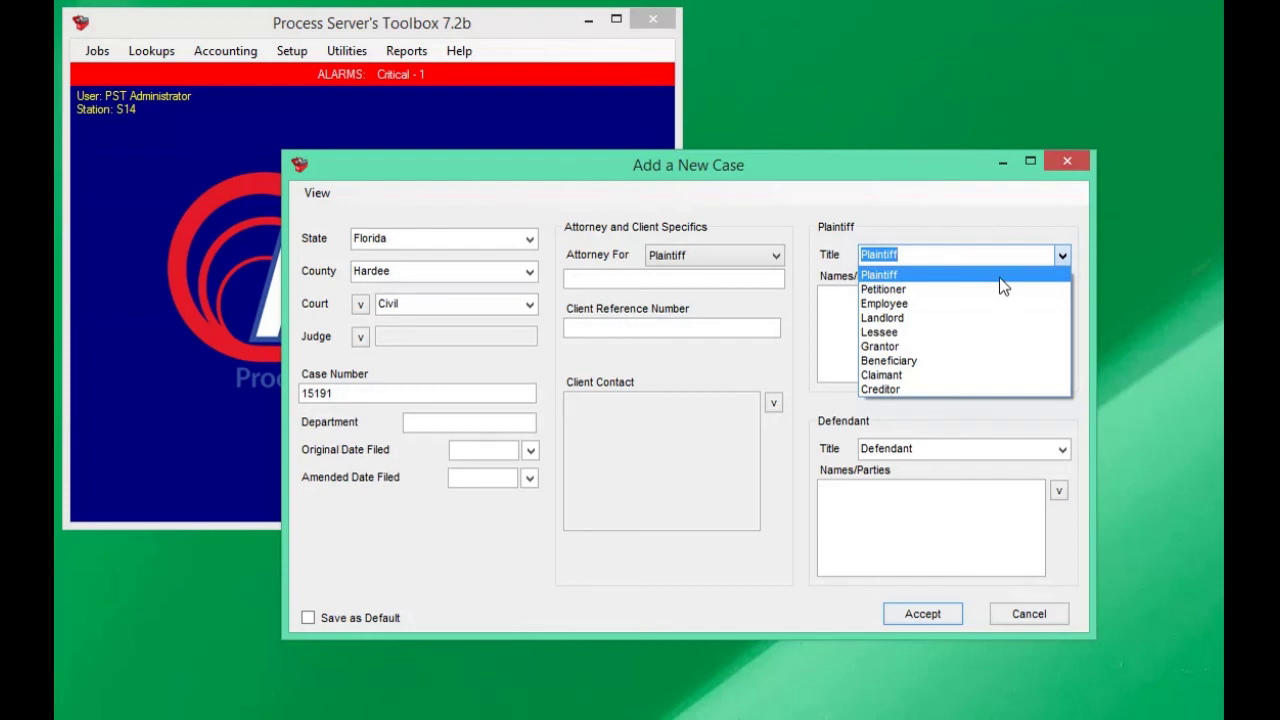
left_click(1036, 463)
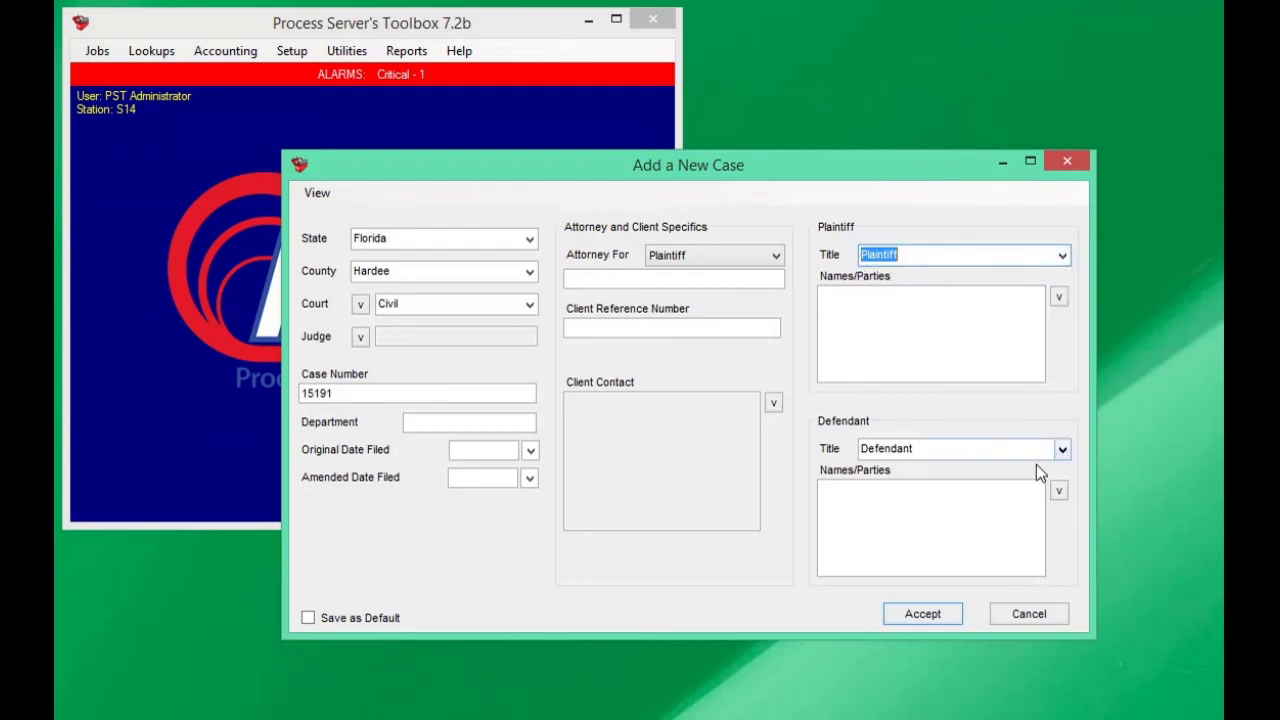
left_click(1062, 449)
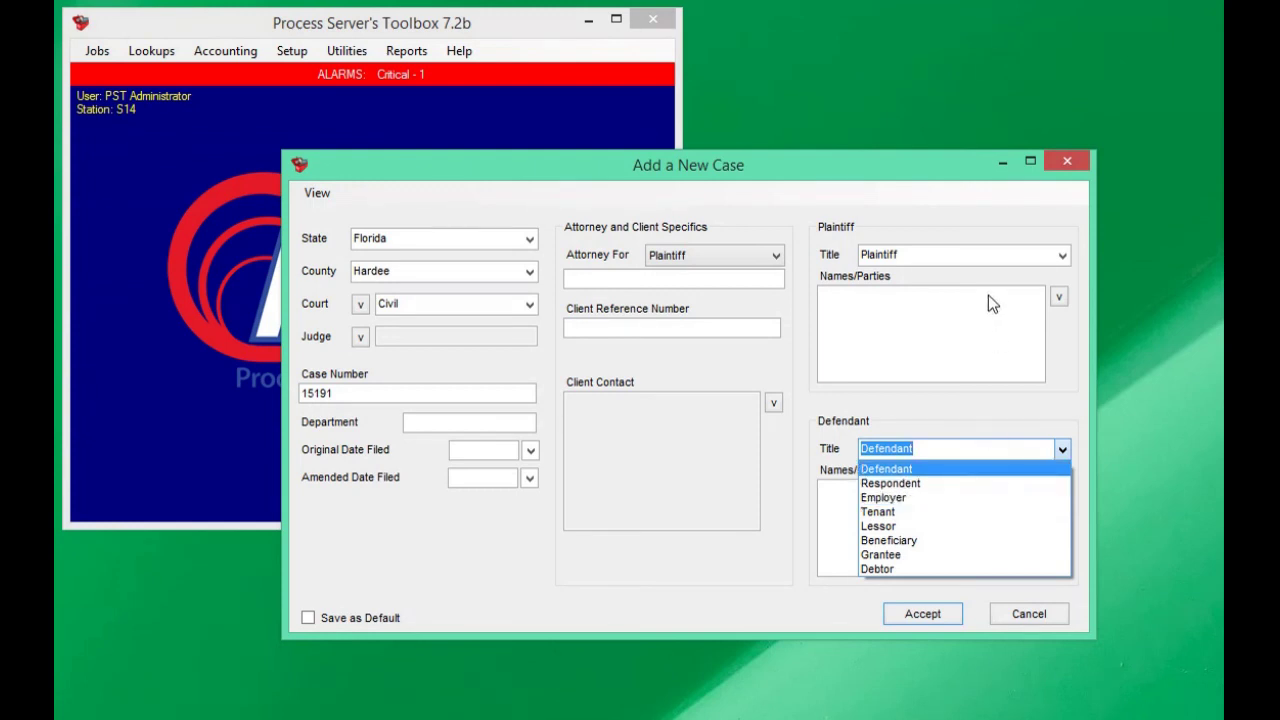
left_click(978, 257)
left_click(1028, 258)
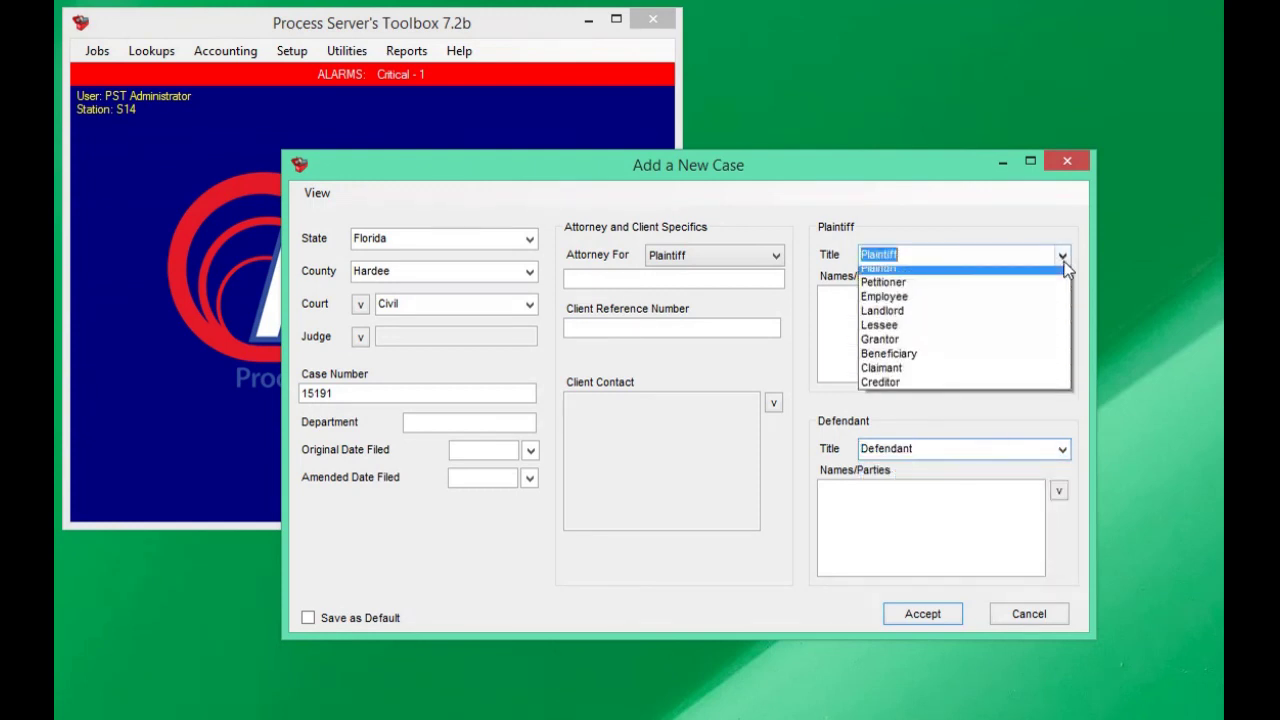
left_click(987, 330)
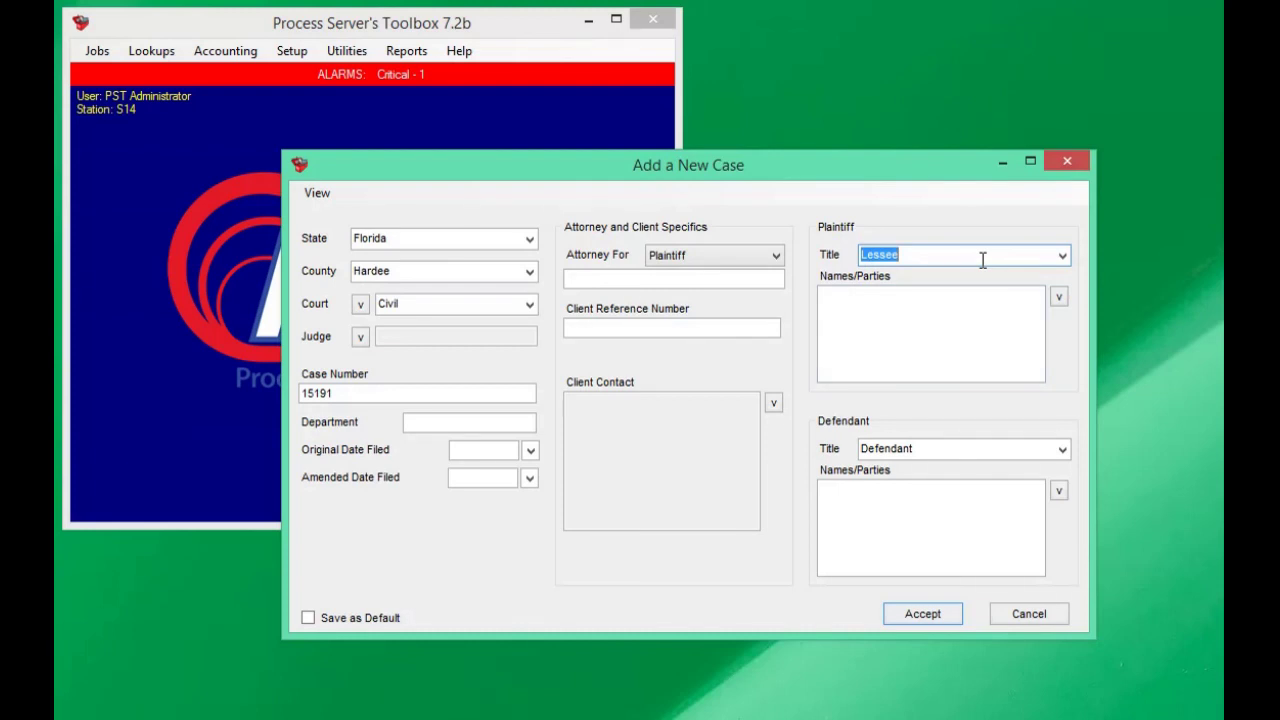
type("Title")
left_click(954, 305)
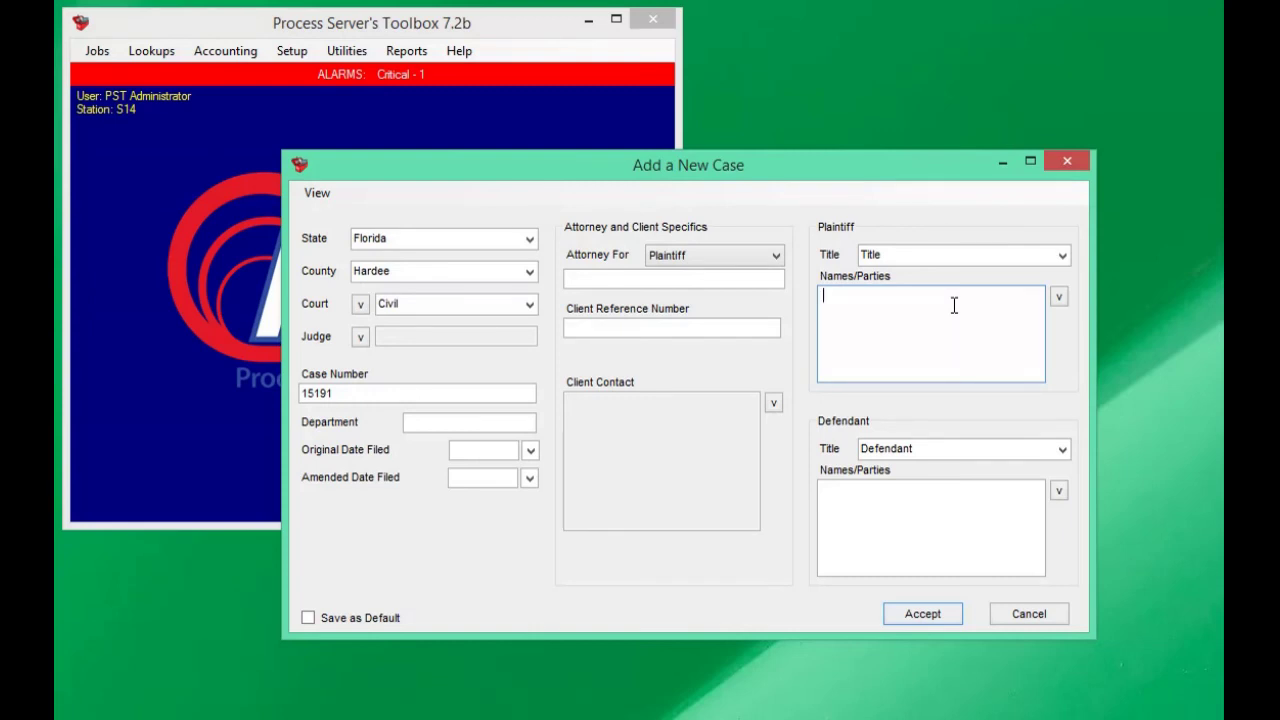
left_click(899, 527)
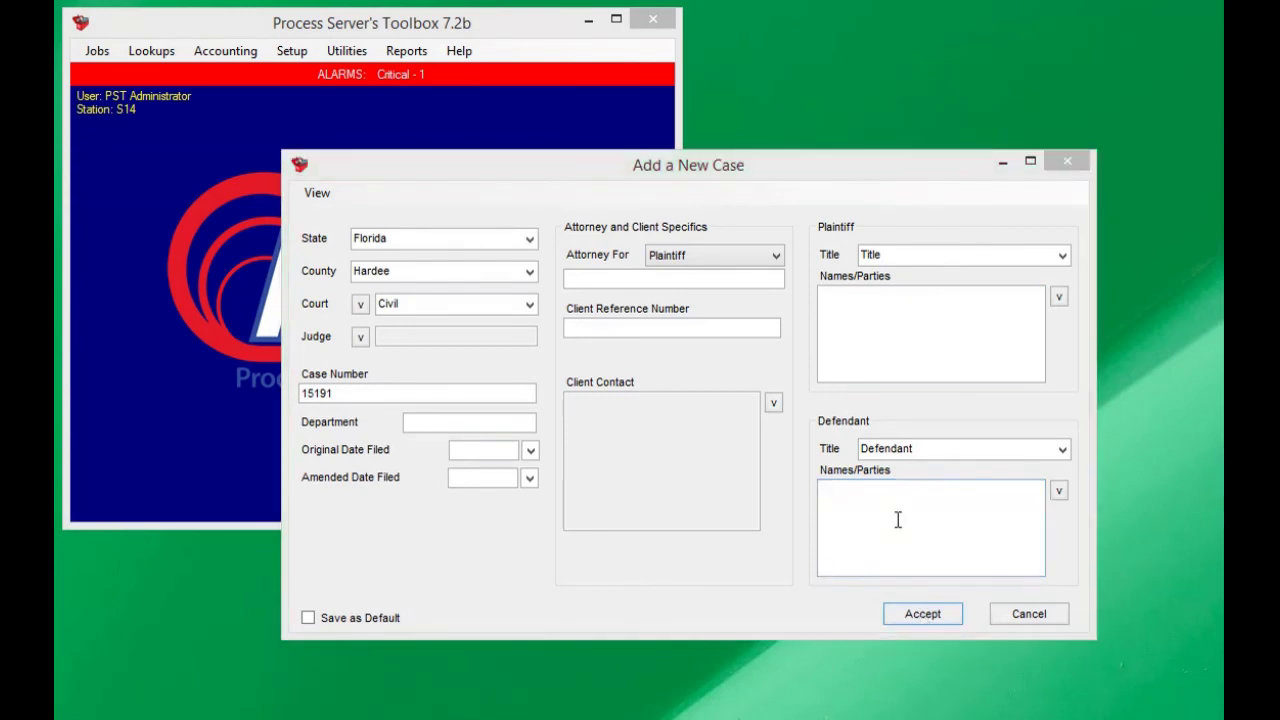
Step: Search the existing cases with a wildcard case number and copy the plaintiff from the Yakima county case against Peace N Quiet, LLC
left_click(1059, 300)
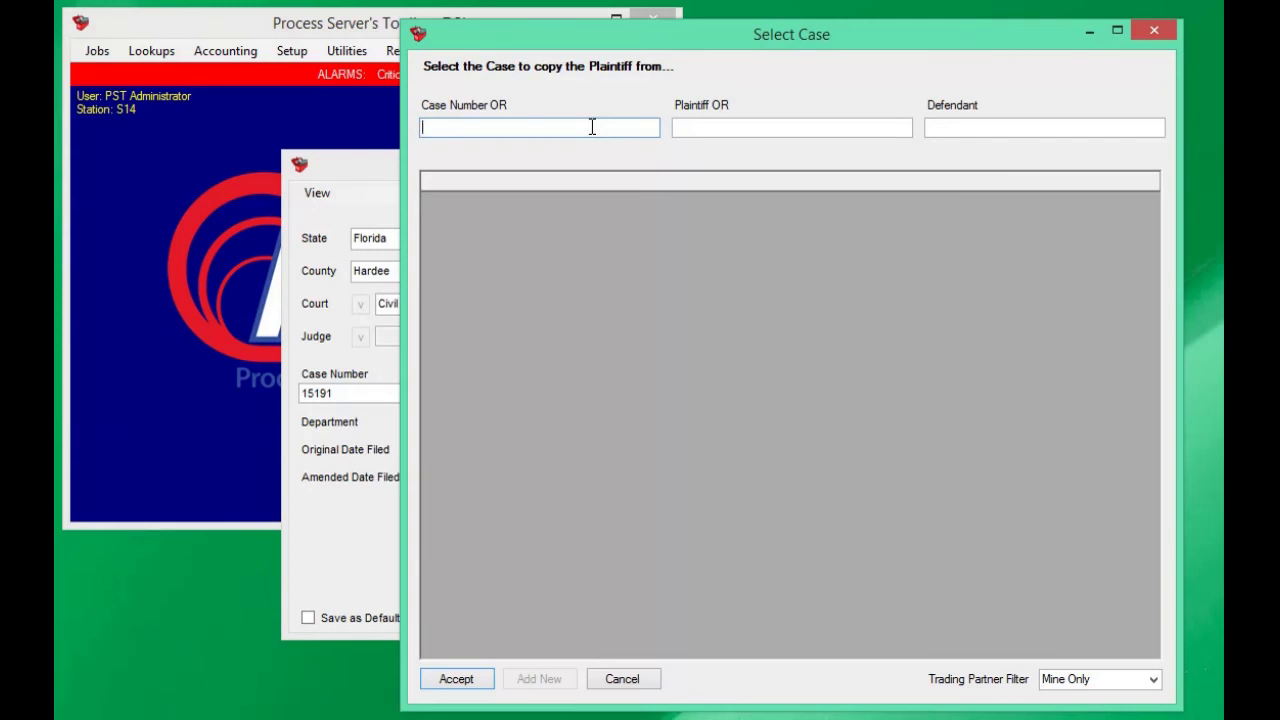
type("*")
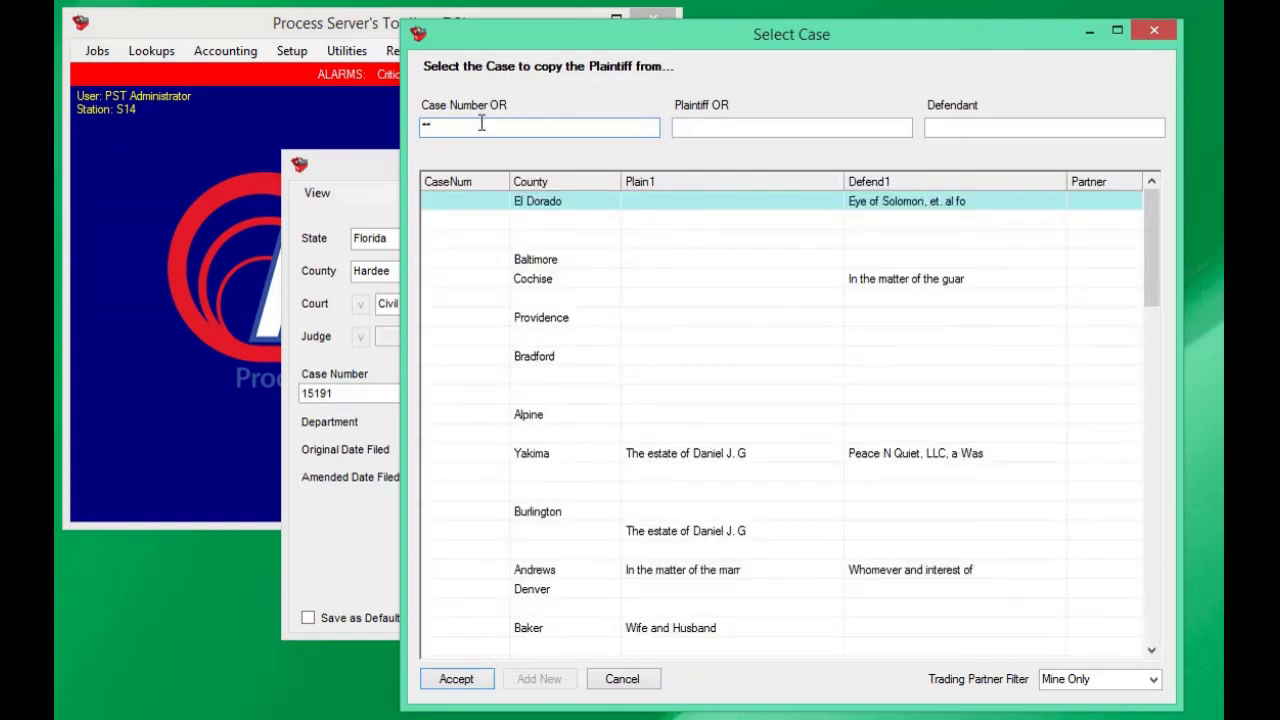
left_click(754, 471)
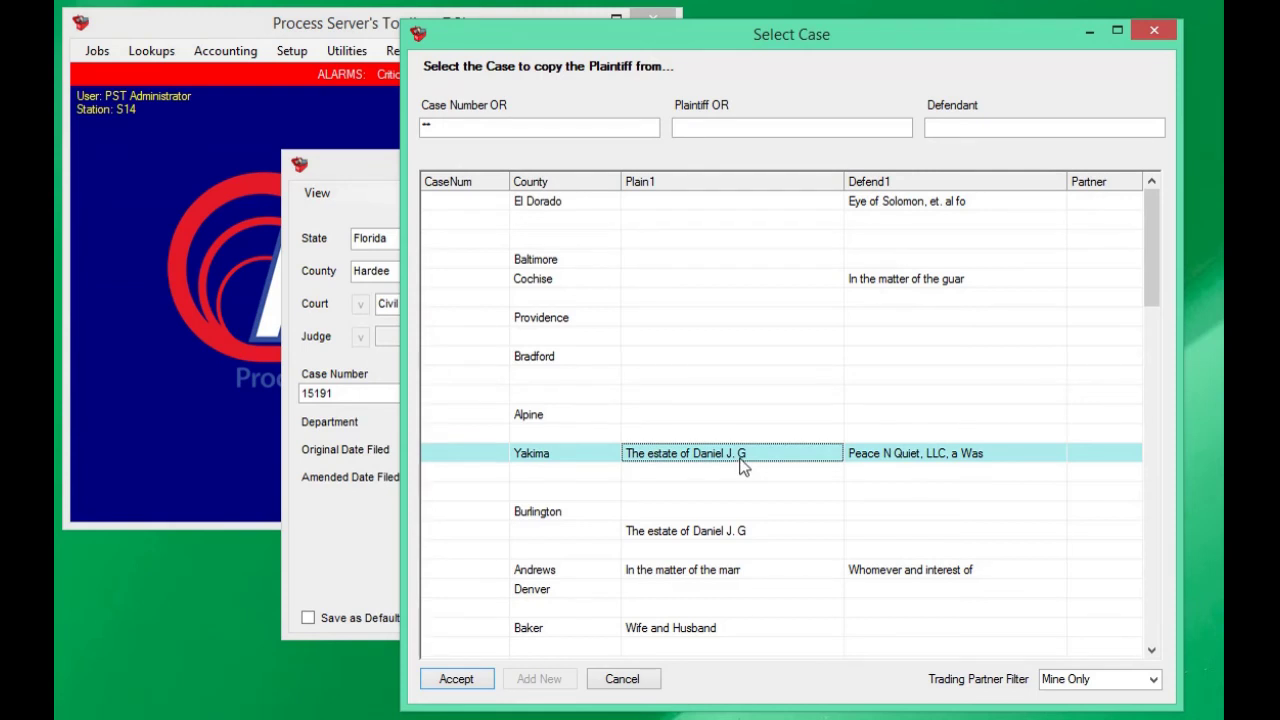
double_click(743, 466)
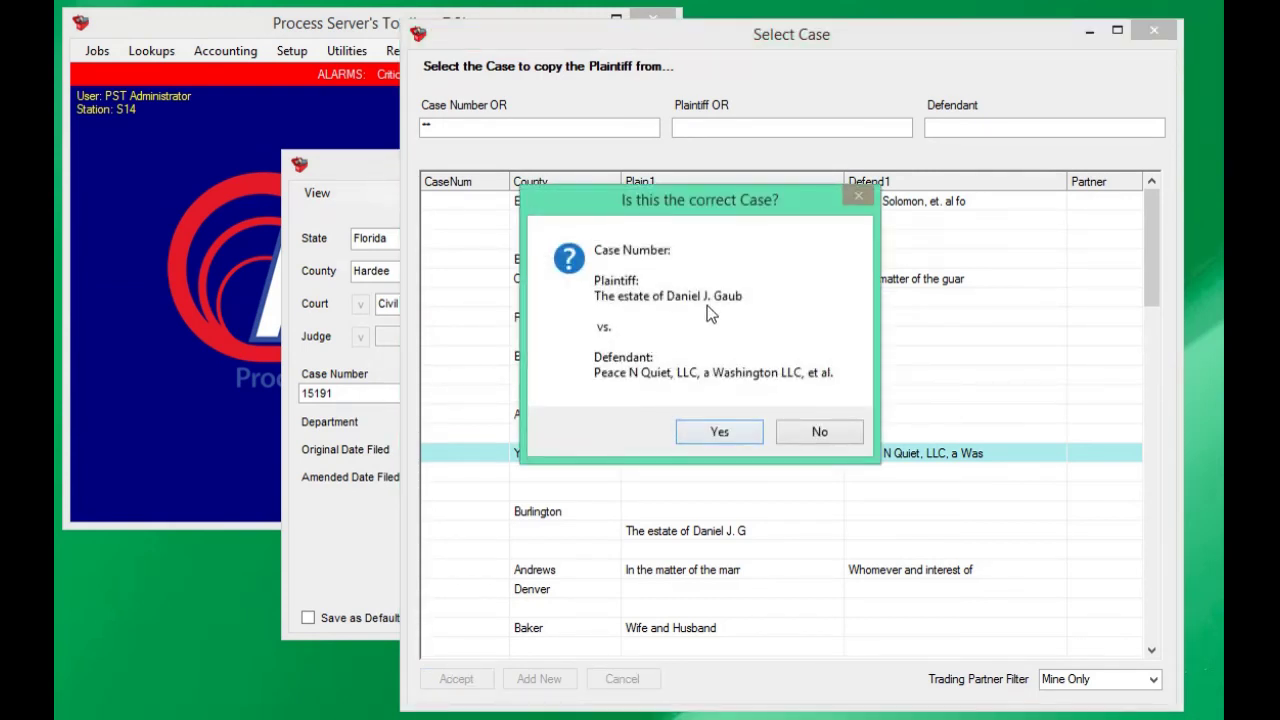
left_click(720, 431)
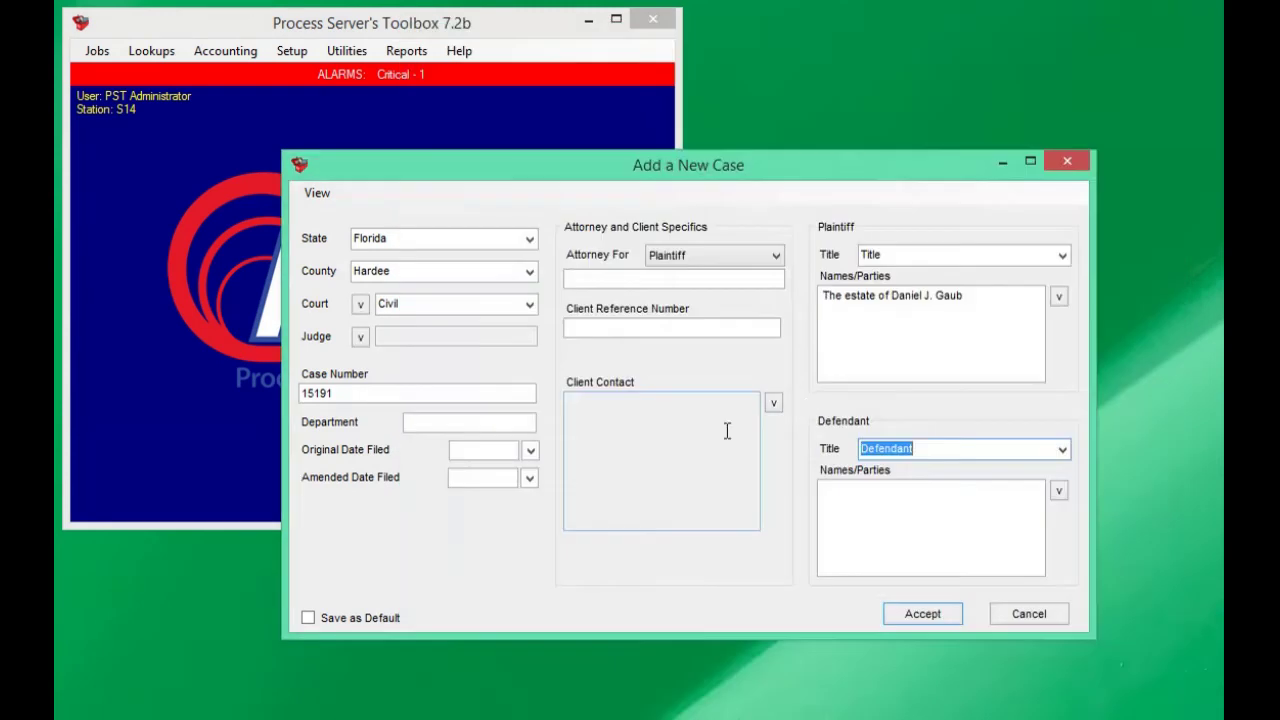
Step: Keep the copied plaintiff party, leave the defendant's names empty, and accept the new case
left_click(1003, 300)
left_click_drag(962, 296, 822, 296)
left_click(988, 298)
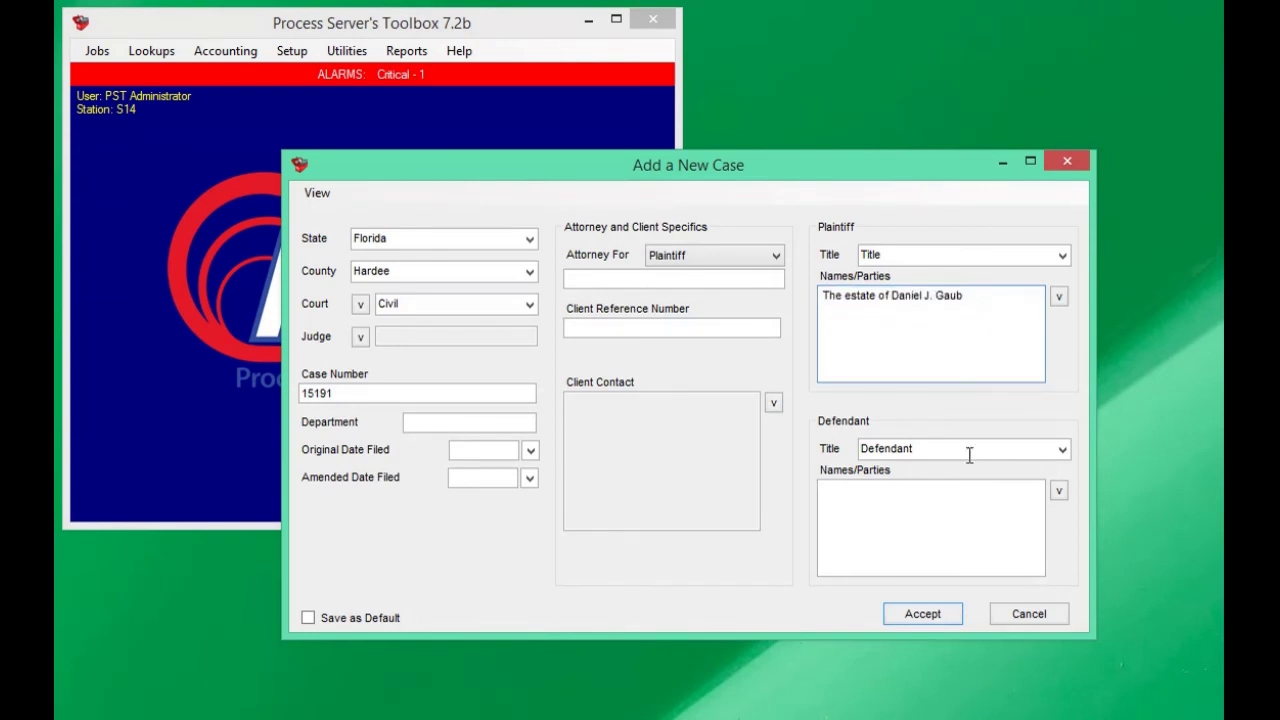
left_click(941, 513)
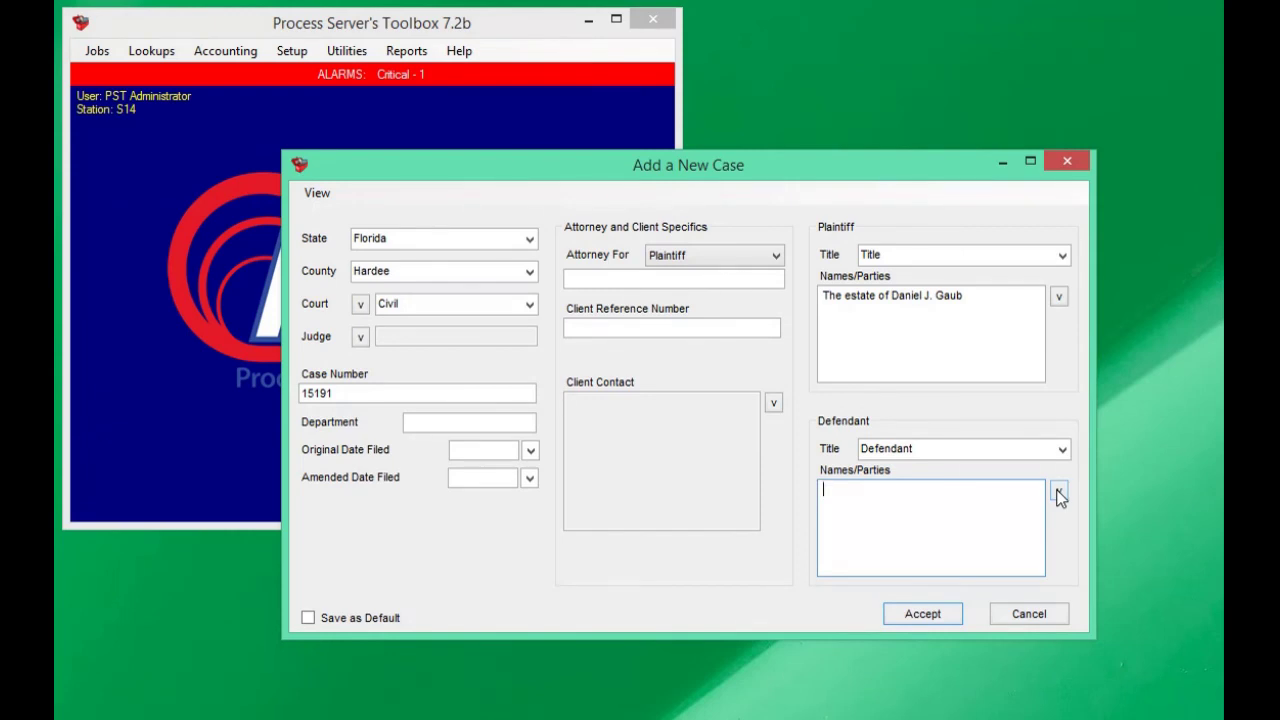
left_click(925, 622)
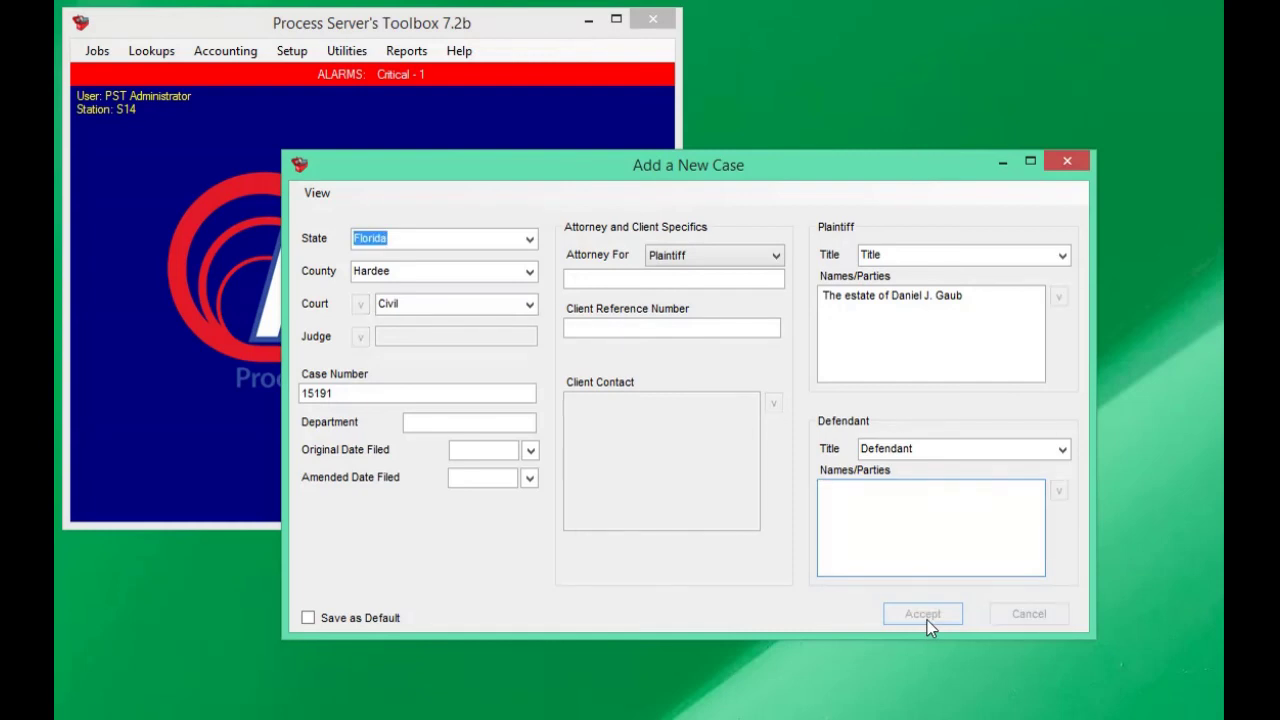